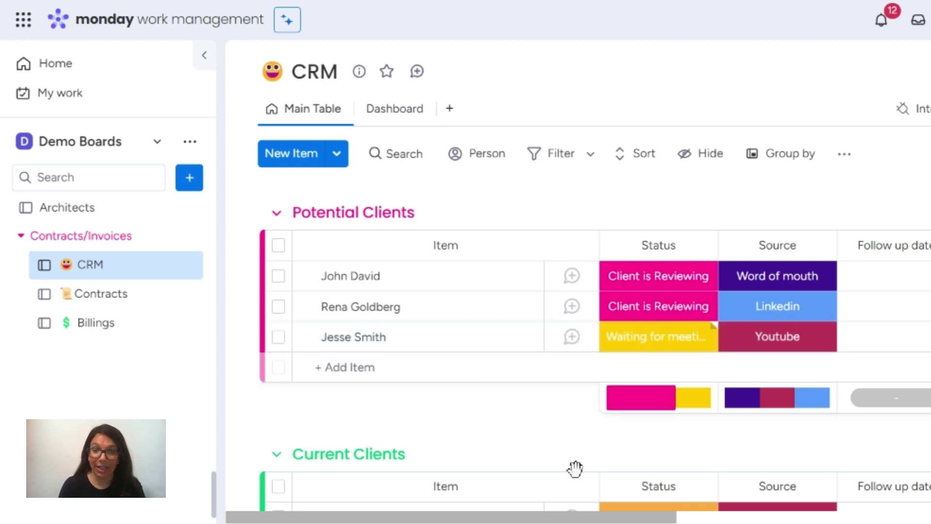
# - Set the status of the last client in the Potential Clients group to Create contract
pyautogui.moveTo(578, 518); pyautogui.dragTo(793, 518)
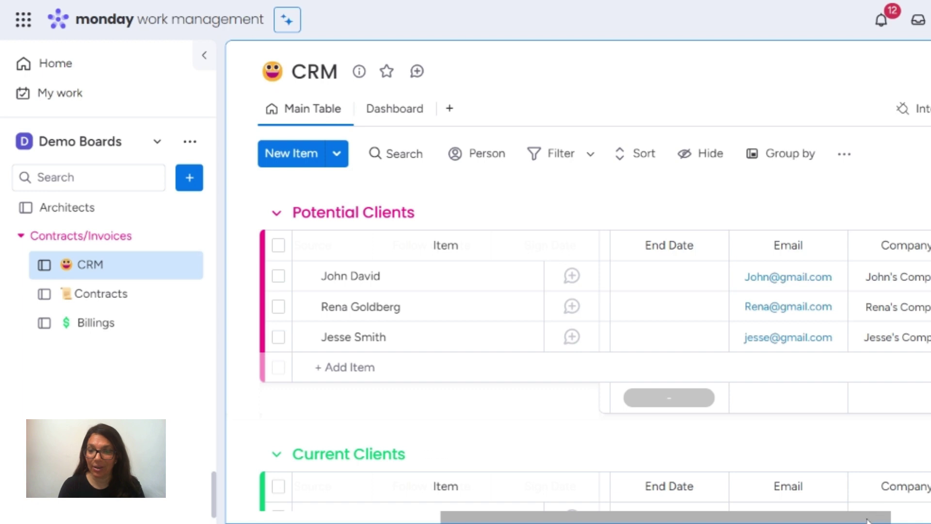
pyautogui.hscroll(5, 728, 369)
pyautogui.moveTo(922, 517); pyautogui.dragTo(631, 520)
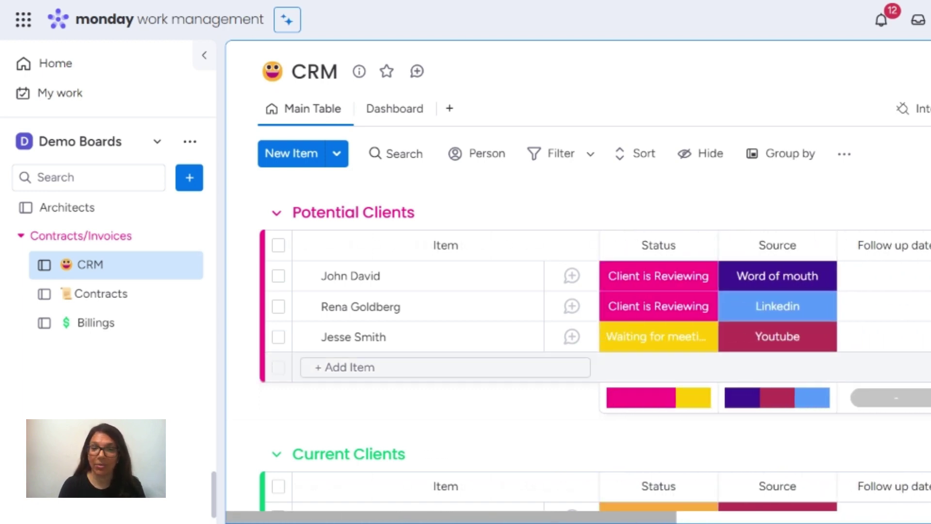
pyautogui.click(639, 342)
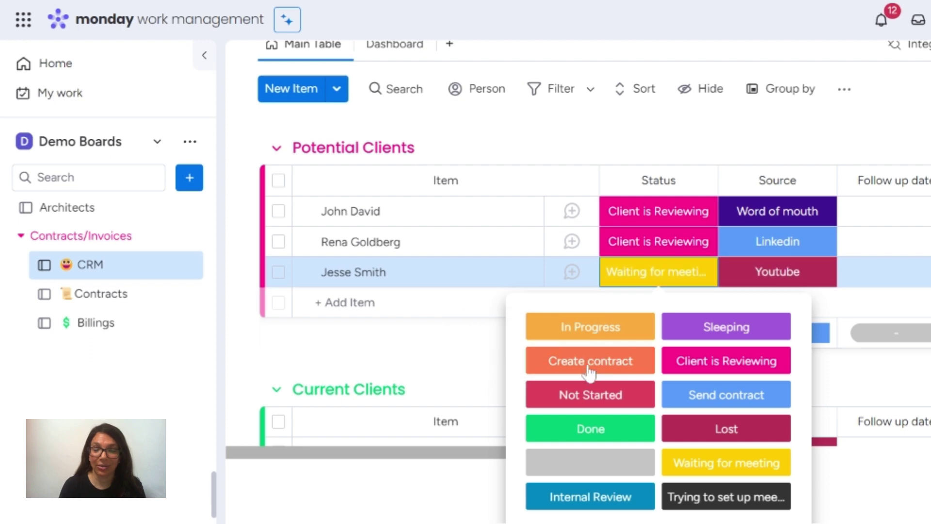
pyautogui.click(604, 361)
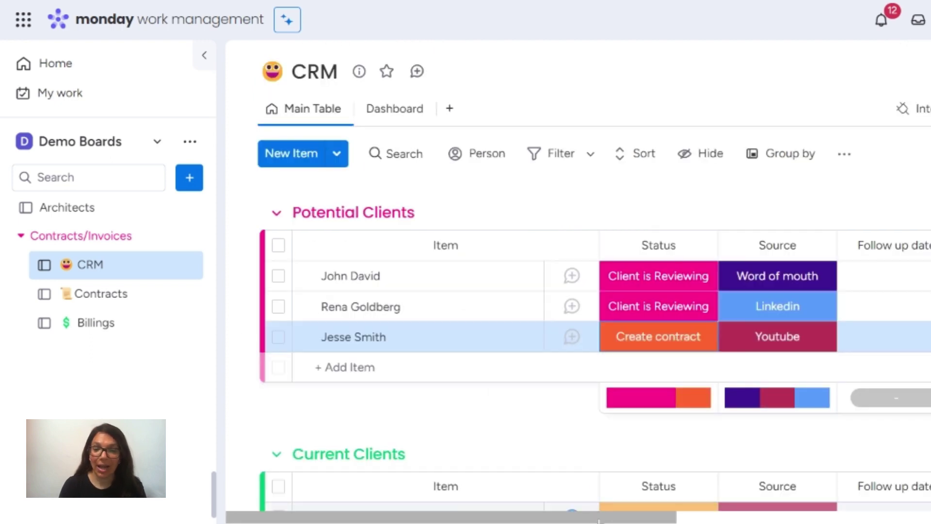
# - On the Contracts board, set the status of Jesse's Company to Create contract
pyautogui.click(132, 302)
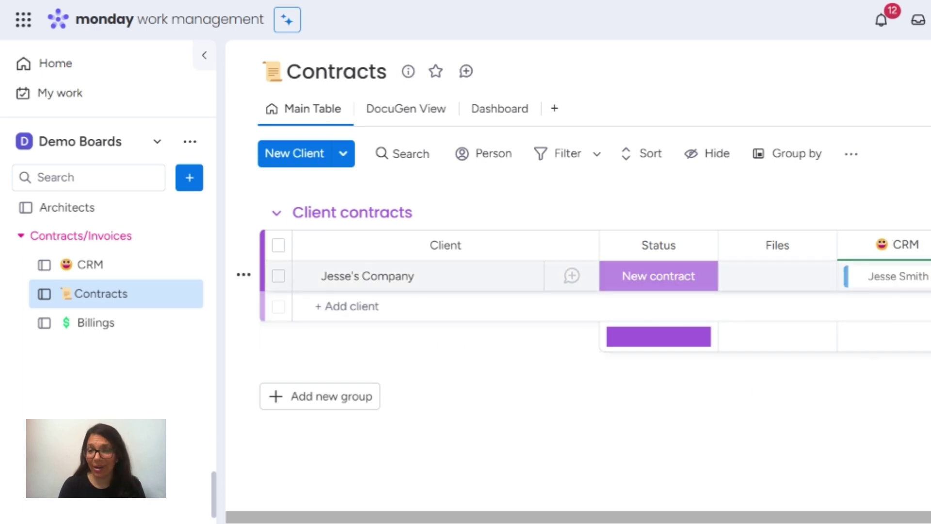
pyautogui.click(628, 289)
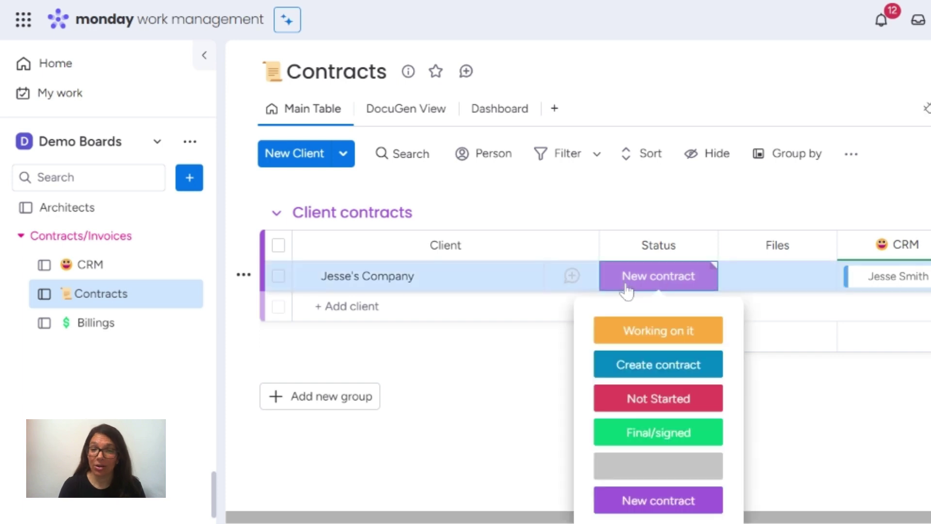
pyautogui.click(630, 368)
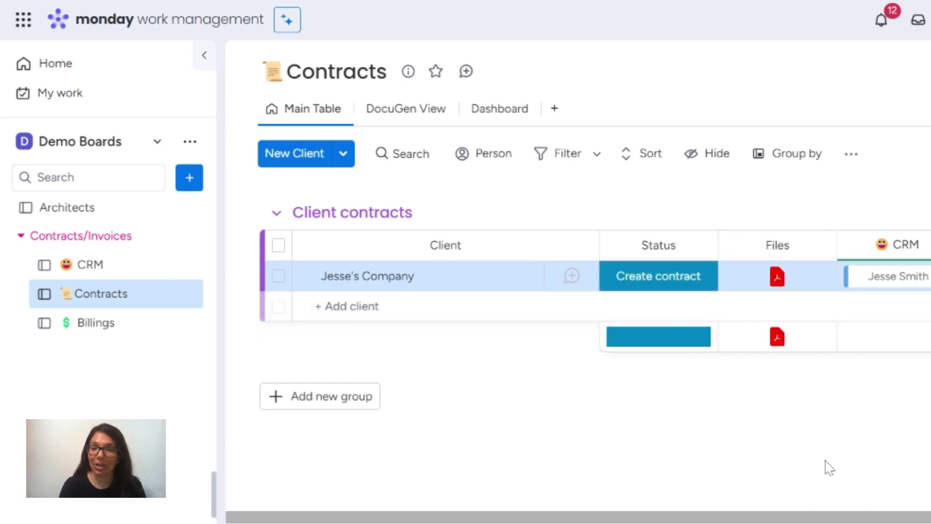
# - Review the consulting contract PDF attached to Jesse's Company, checking its date, pricing terms and client details, and close the preview
pyautogui.moveTo(890, 518); pyautogui.dragTo(930, 518)
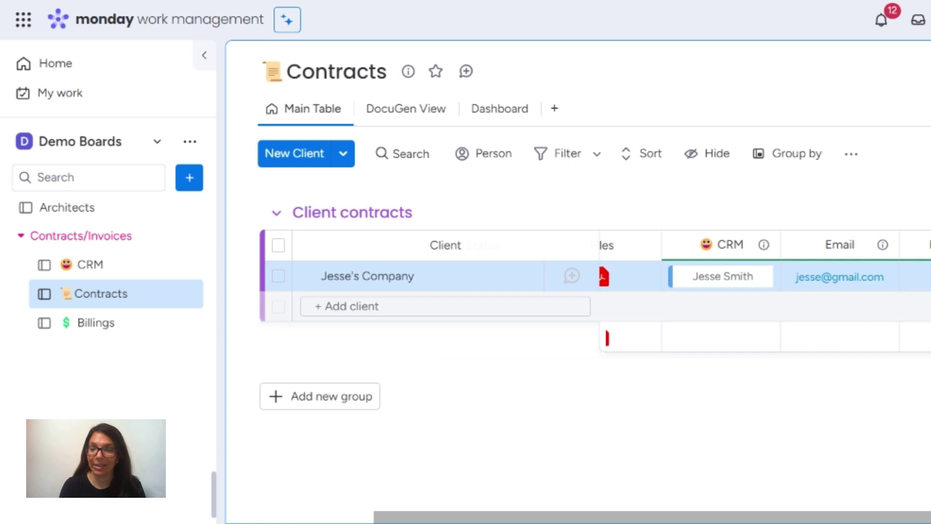
pyautogui.hscroll(-5, 582, 276)
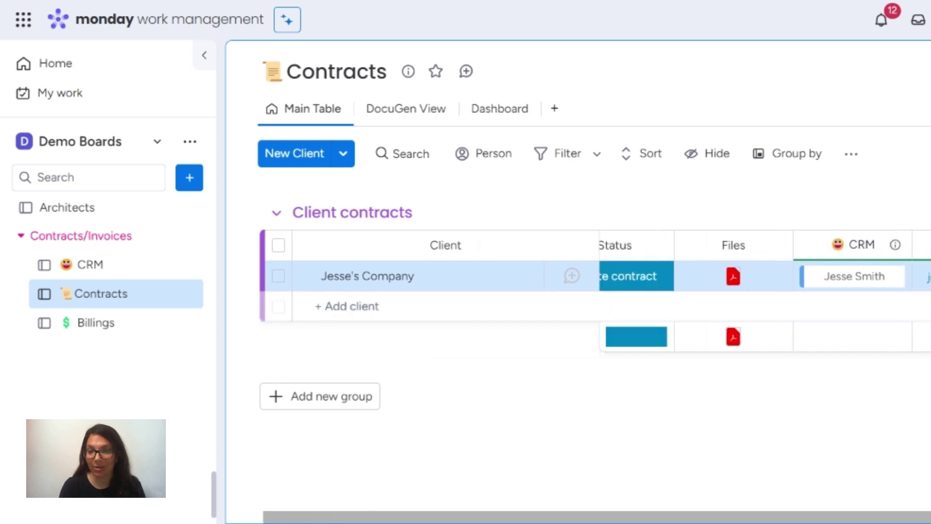
pyautogui.click(777, 282)
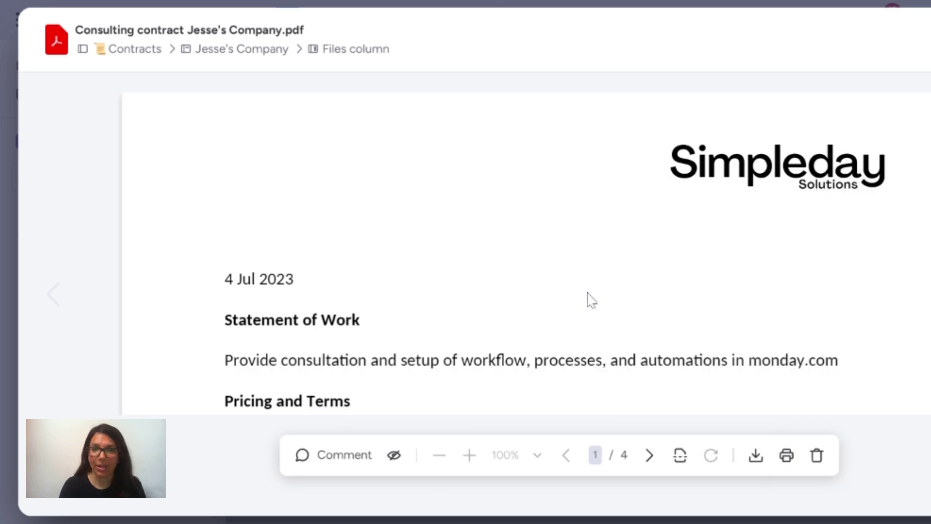
pyautogui.scroll(-2, 372, 291)
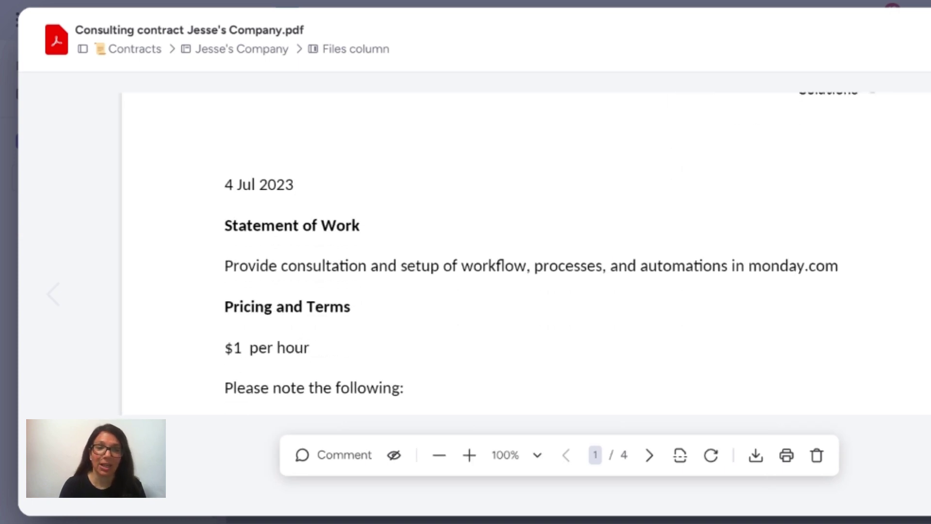
pyautogui.scroll(-10, 305, 316)
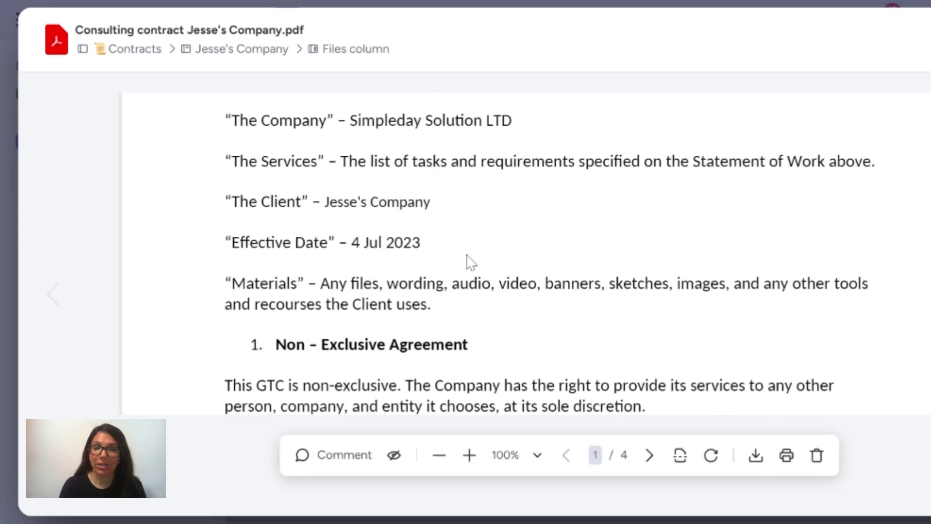
pyautogui.scroll(-6, 511, 340)
pyautogui.scroll(20, 510, 339)
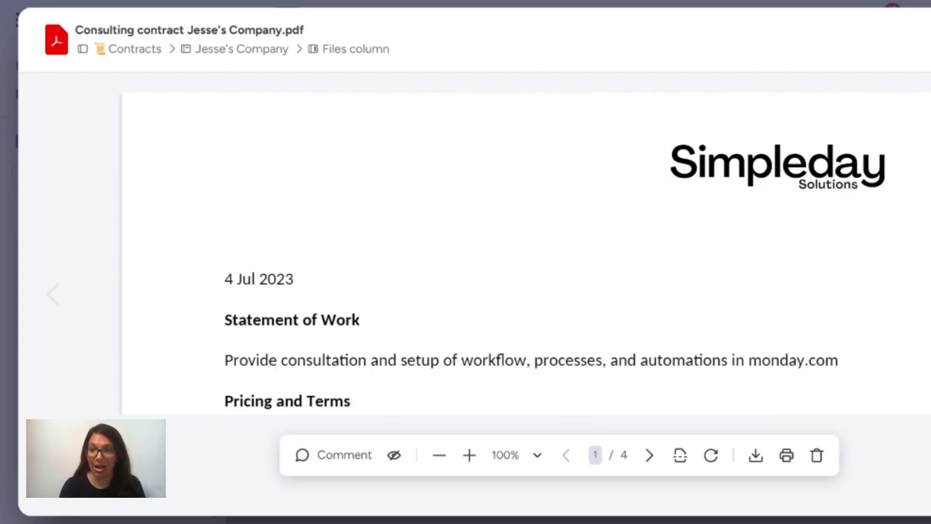
pyautogui.press('Escape')
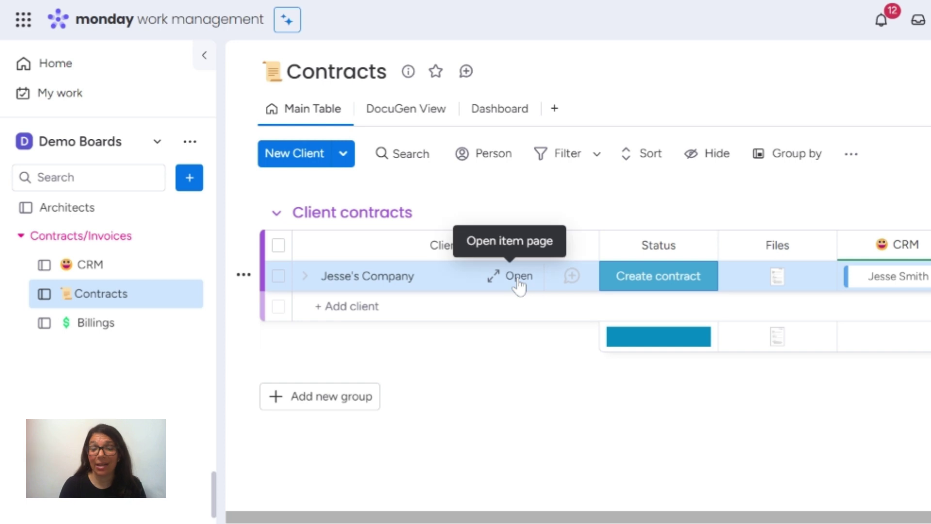
# - Set the contract status of Jesse's Company to Final/signed and check the Current Clients group on the CRM board
pyautogui.click(640, 284)
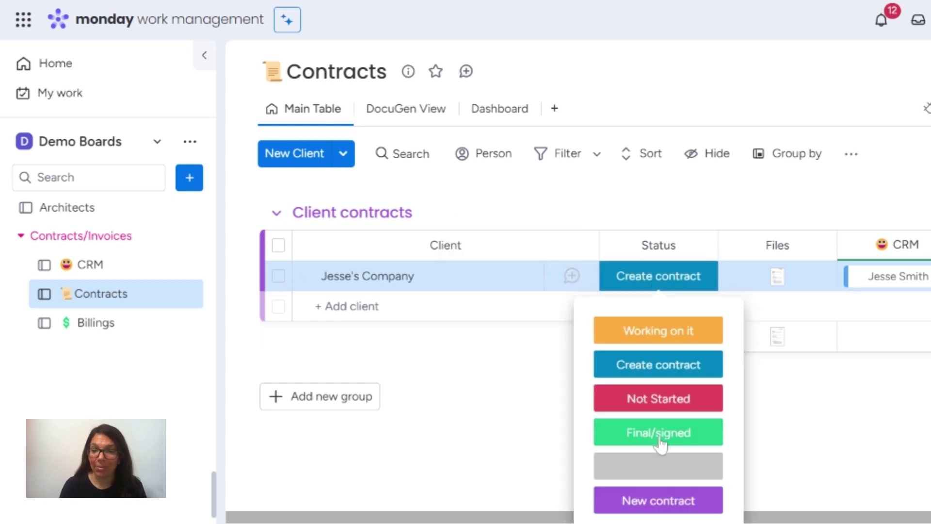
pyautogui.click(675, 442)
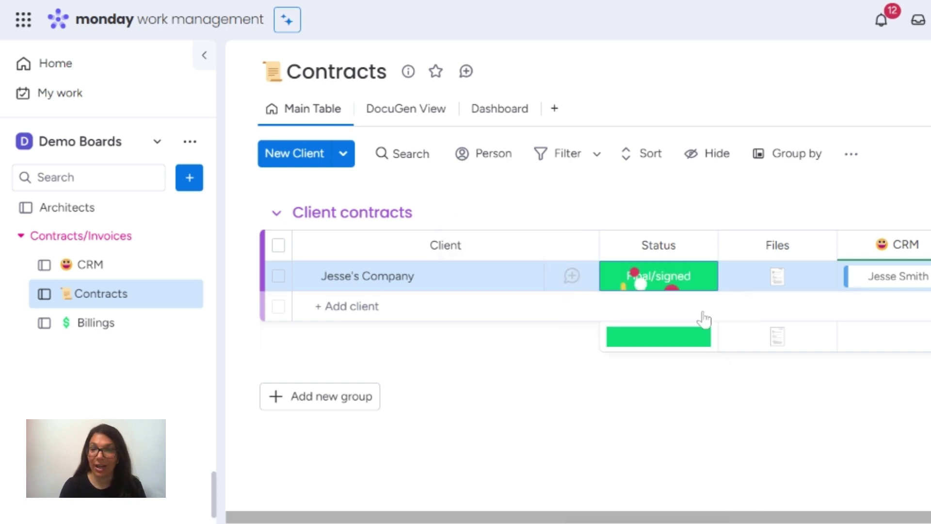
pyautogui.click(90, 274)
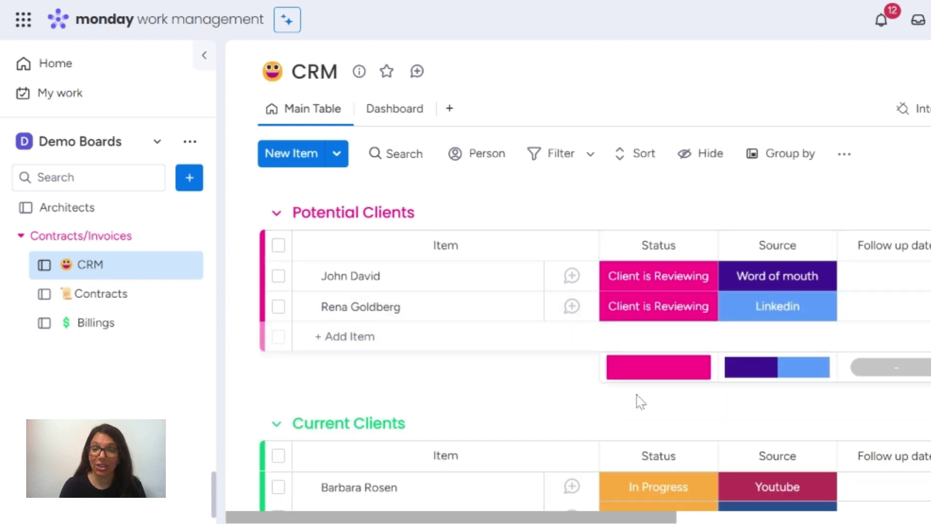
pyautogui.scroll(-5, 637, 402)
pyautogui.scroll(5, 639, 393)
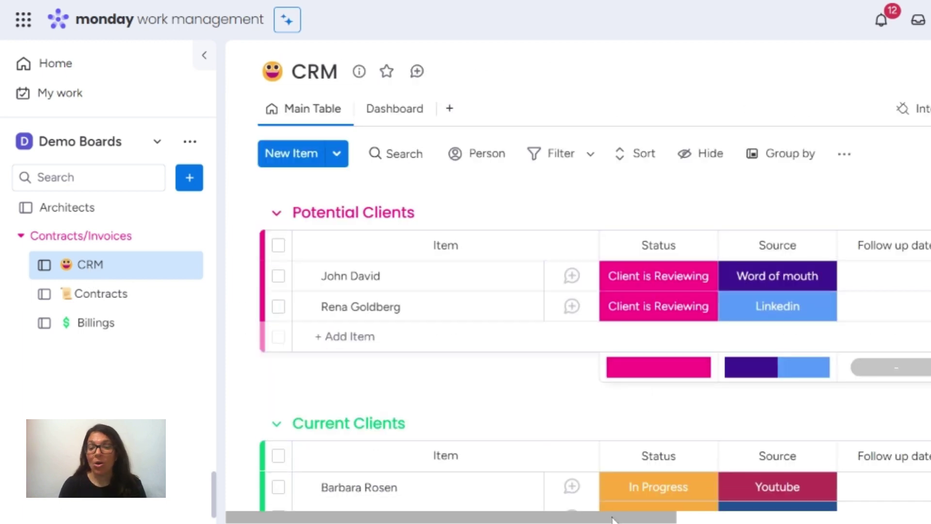
pyautogui.scroll(-5, 619, 379)
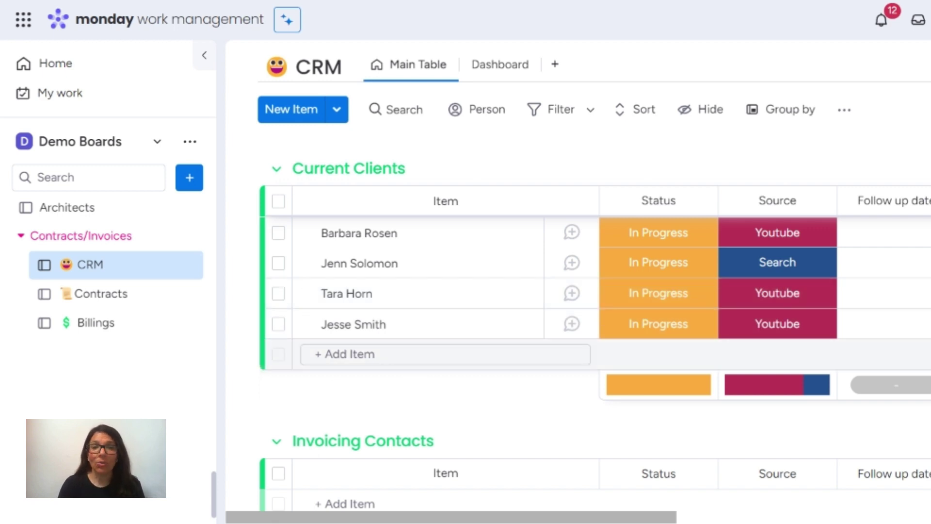
# - On the Billings board, set the hours worked for Jesse's Company in the July 2023 group to 15
pyautogui.click(96, 329)
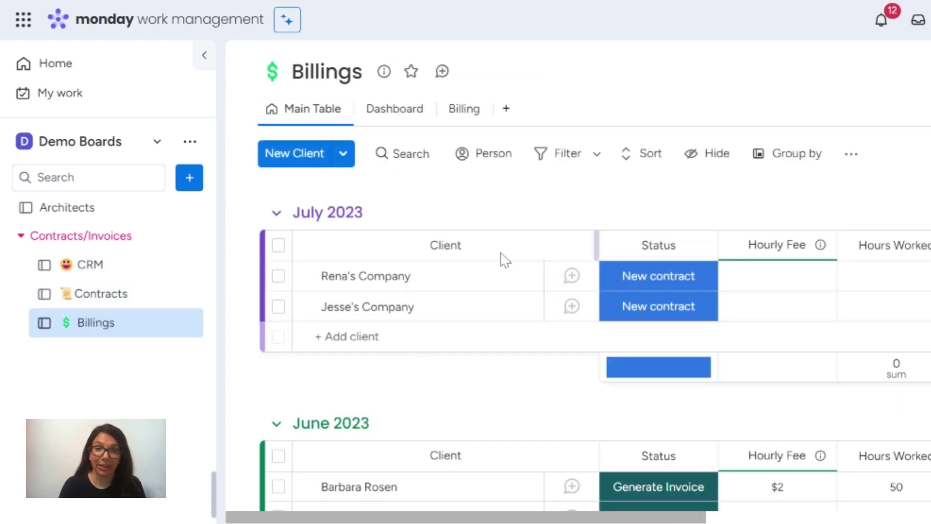
pyautogui.scroll(-5, 439, 318)
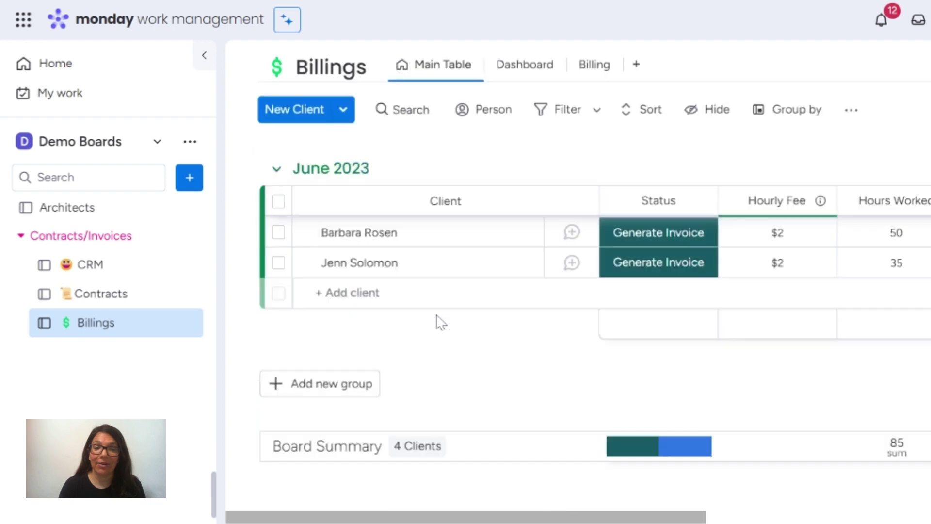
pyautogui.scroll(5, 438, 321)
pyautogui.scroll(-5, 422, 324)
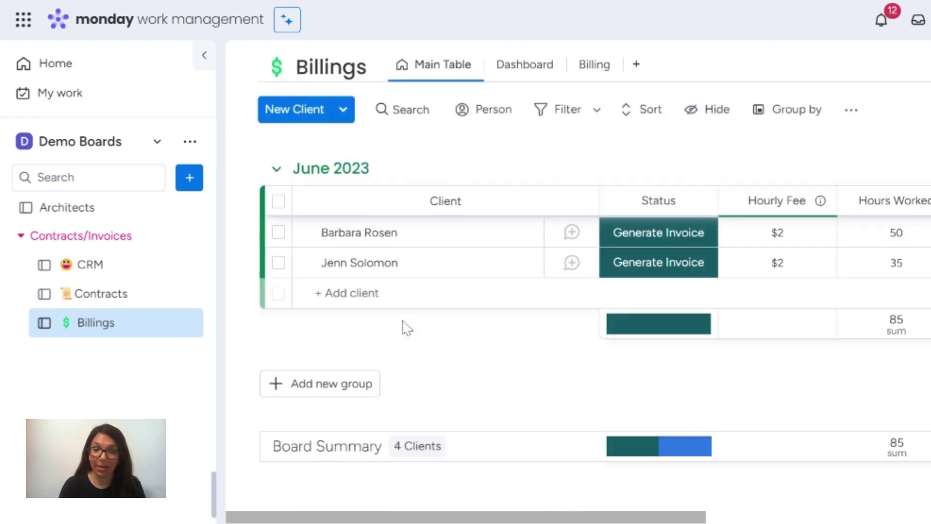
pyautogui.scroll(5, 340, 349)
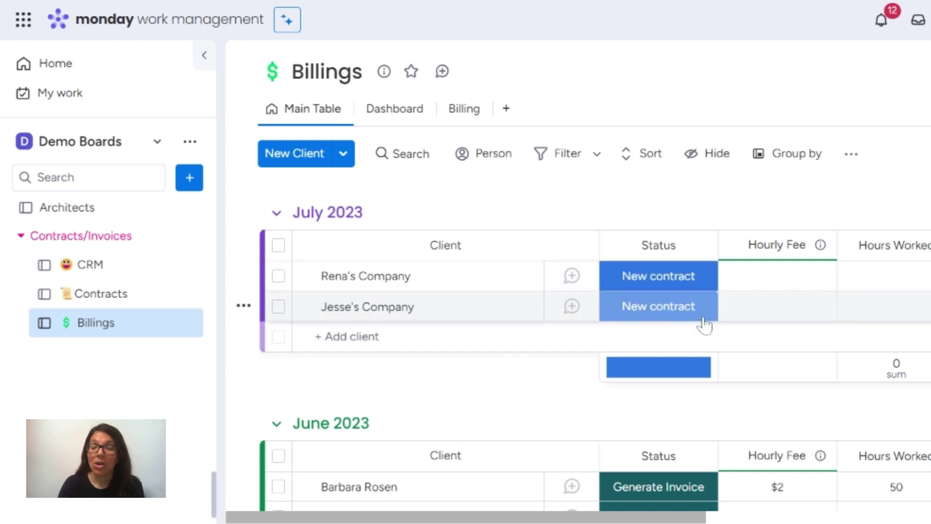
pyautogui.moveTo(616, 516); pyautogui.dragTo(698, 518)
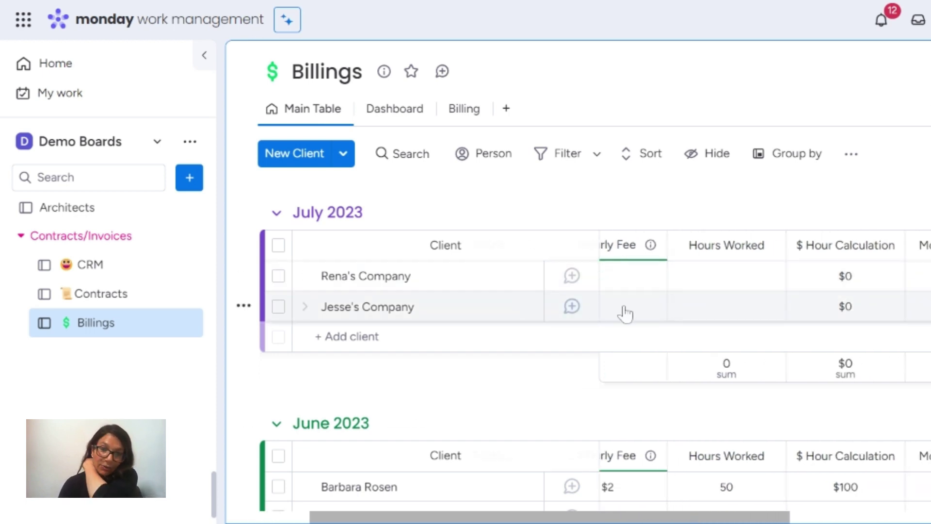
pyautogui.click(725, 306)
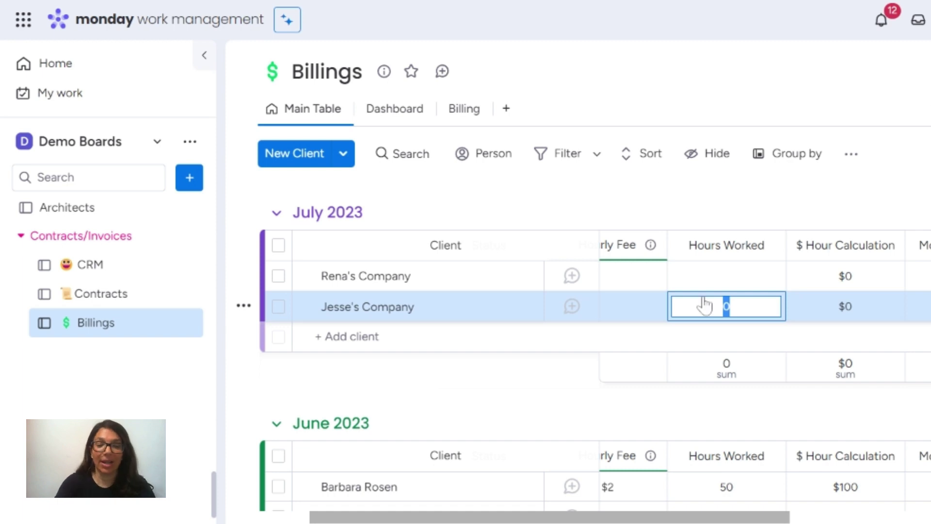
pyautogui.press('Return')
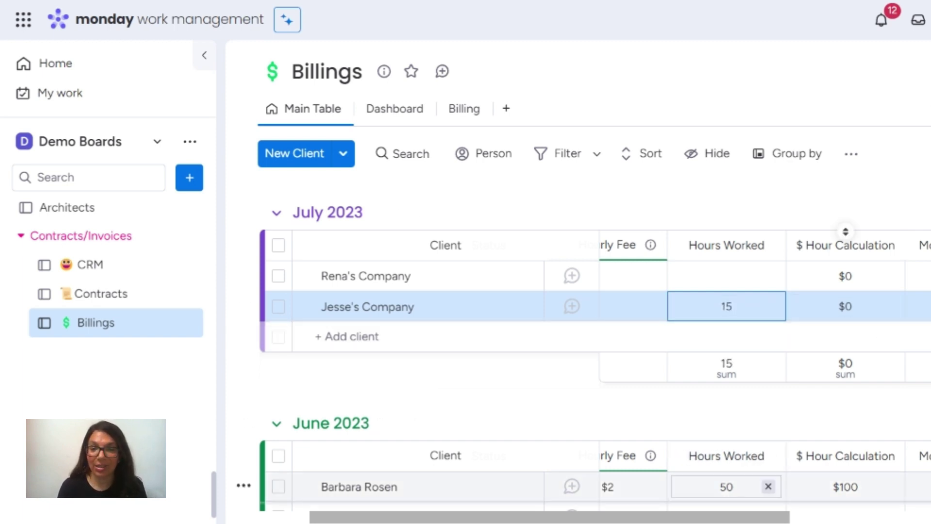
# - Connect the July 2023 billing entry for Jesse's Company to its matching Current Clients contact in the CRM column
pyautogui.moveTo(750, 520); pyautogui.dragTo(669, 518)
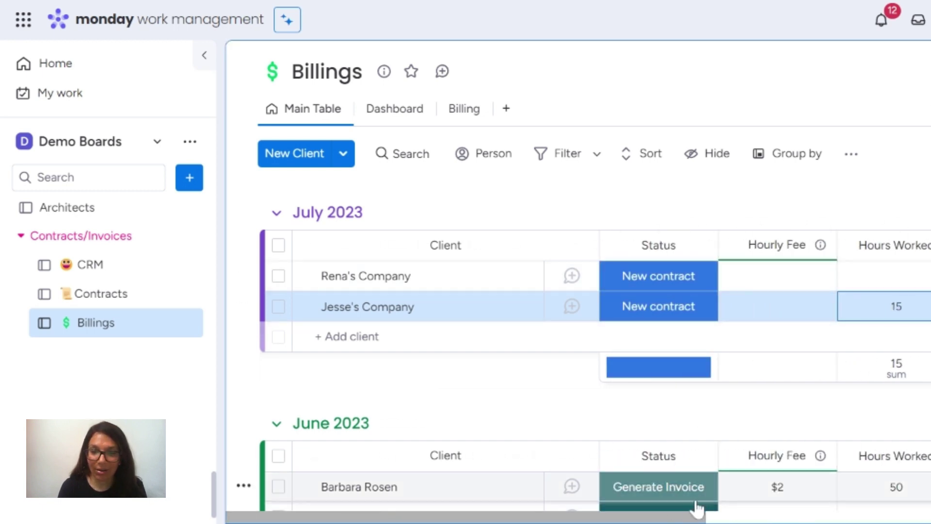
pyautogui.hscroll(10, 682, 520)
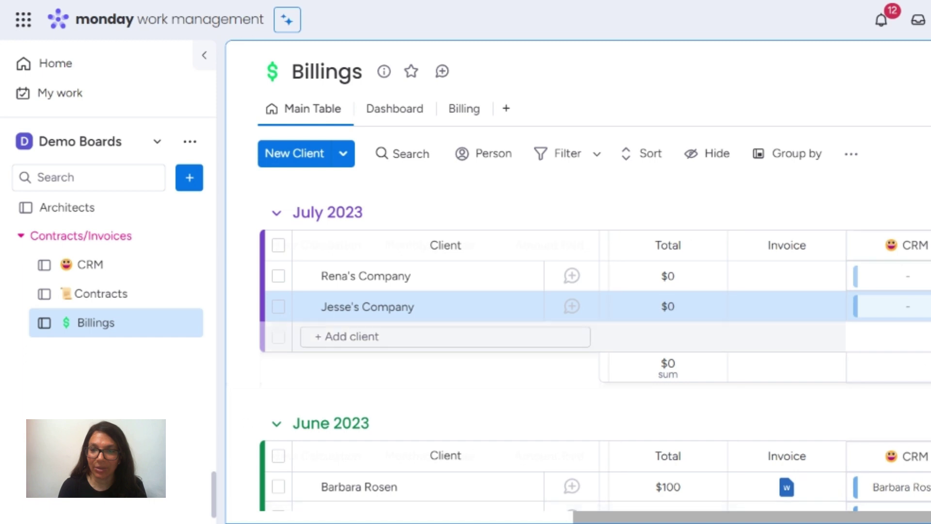
pyautogui.click(860, 306)
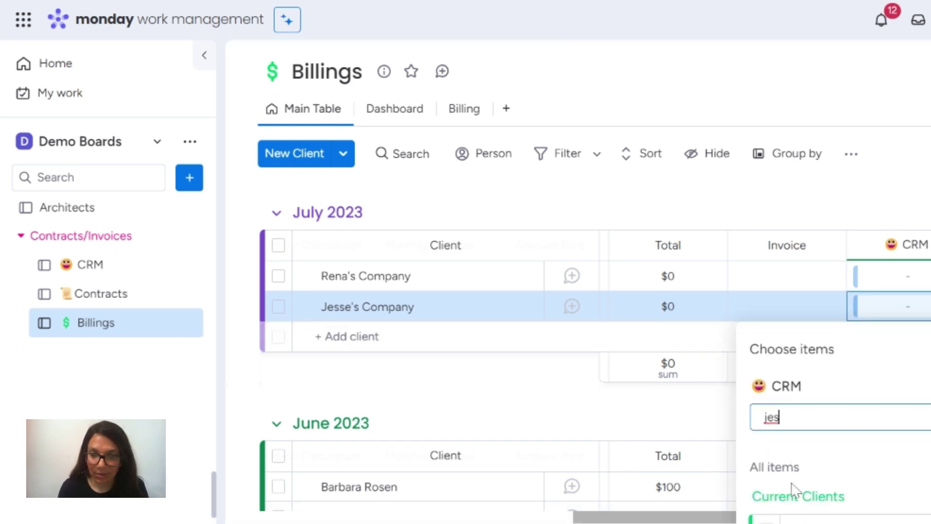
pyautogui.click(774, 520)
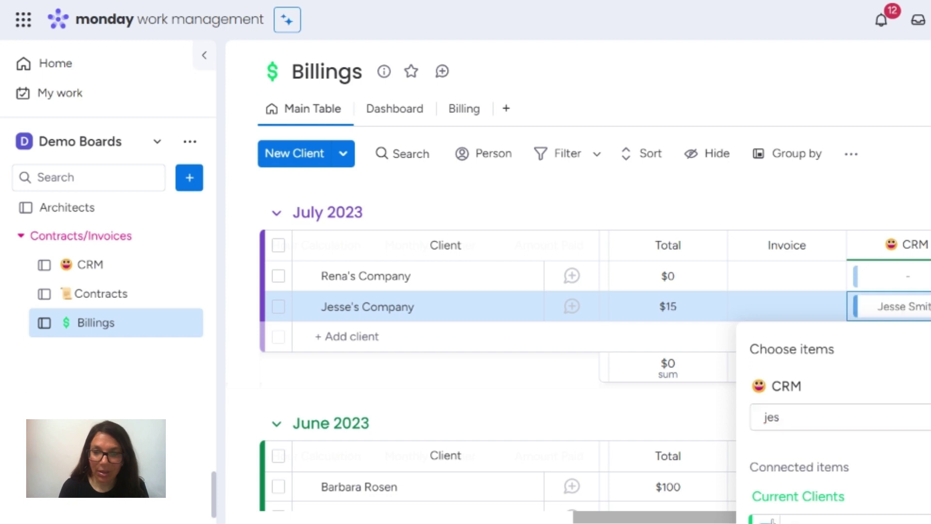
pyautogui.click(829, 199)
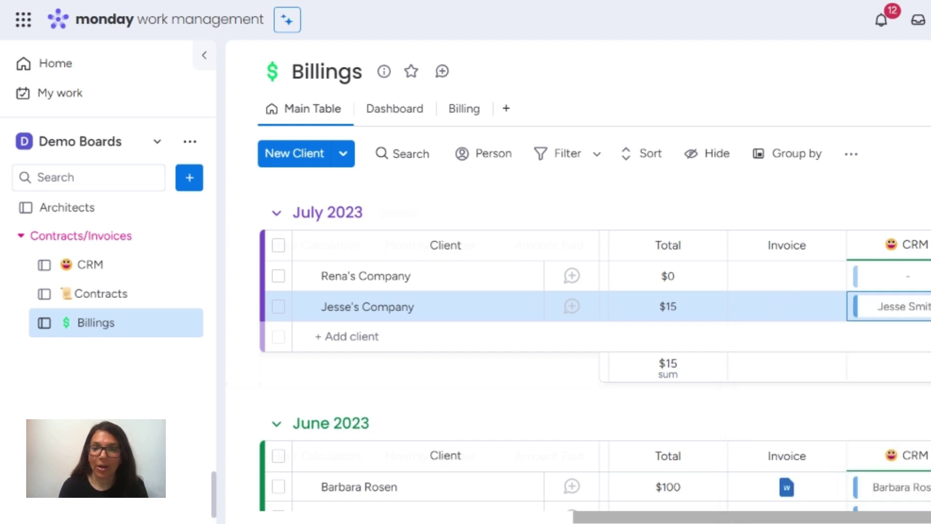
# - Set the July 2023 billing status of Jesse's Company to Generate Invoice
pyautogui.moveTo(783, 521); pyautogui.dragTo(602, 517)
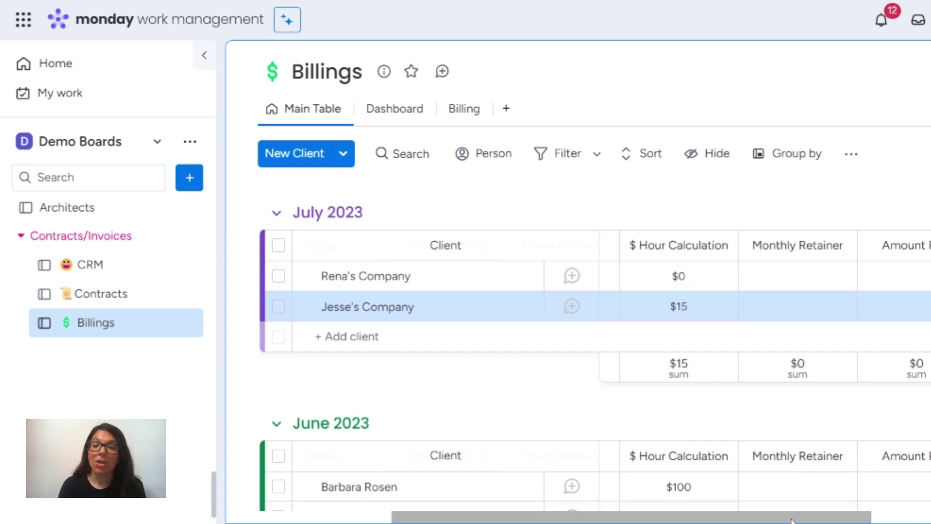
pyautogui.moveTo(800, 520); pyautogui.dragTo(631, 520)
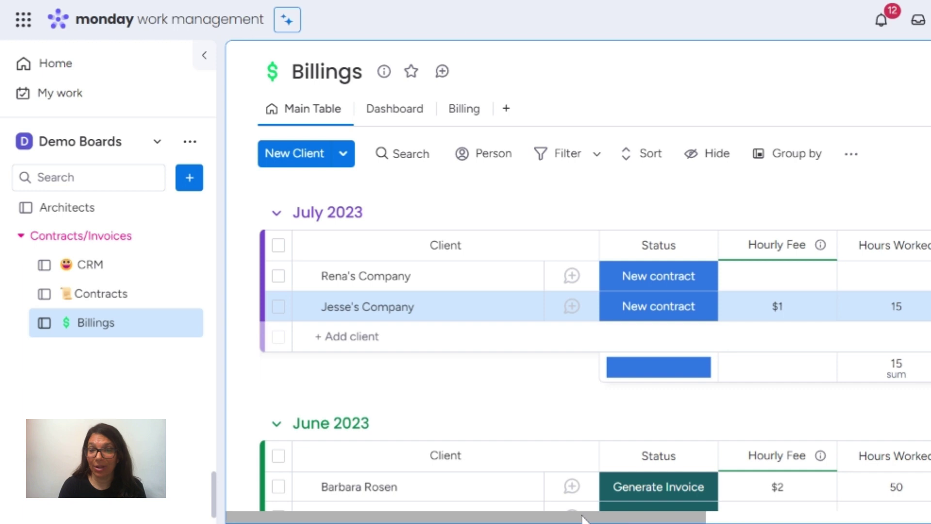
pyautogui.click(639, 316)
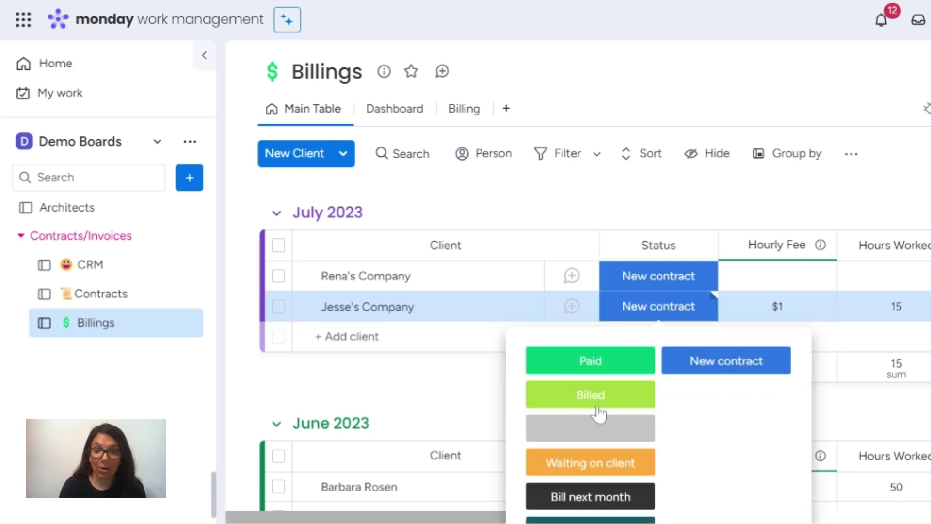
pyautogui.scroll(-2, 612, 471)
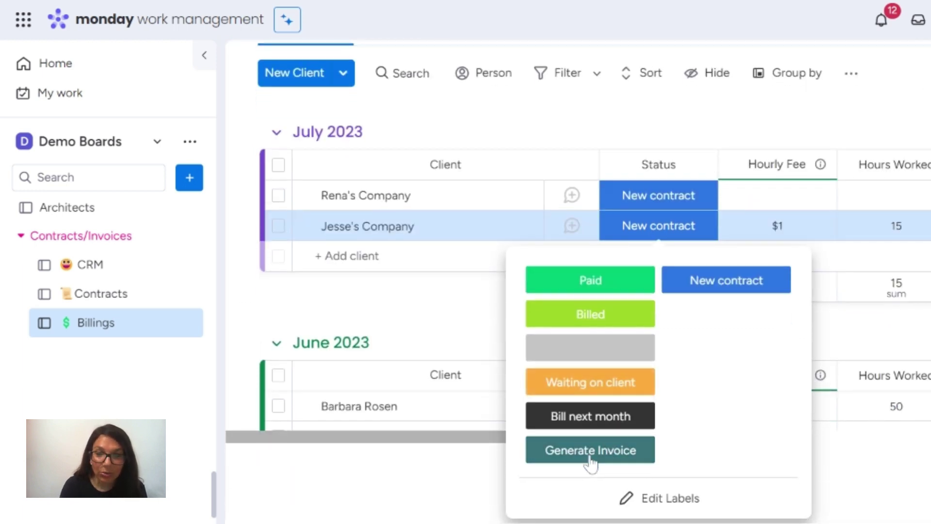
pyautogui.click(593, 456)
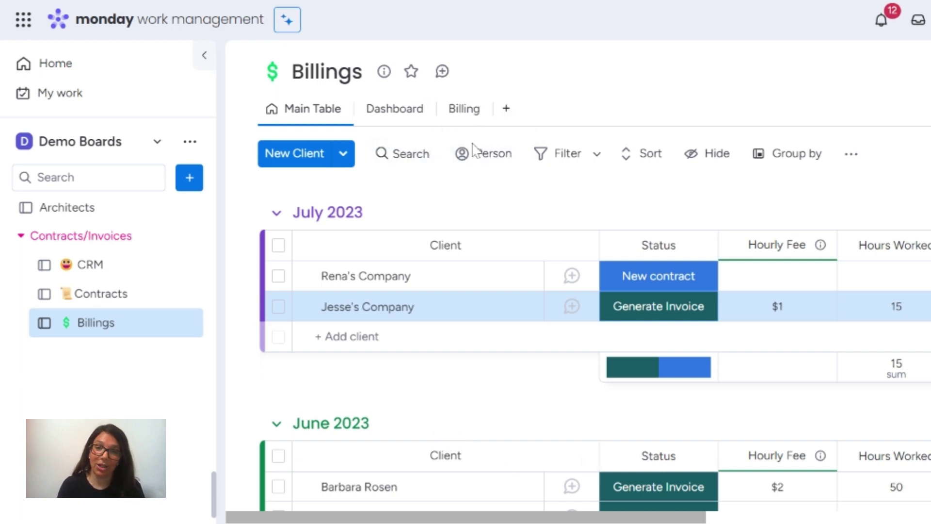
# - Review the monthly invoice PDF for Jesse's Company, checking its date, billed services, total and payment methods, and close the preview
pyautogui.moveTo(588, 518); pyautogui.dragTo(825, 519)
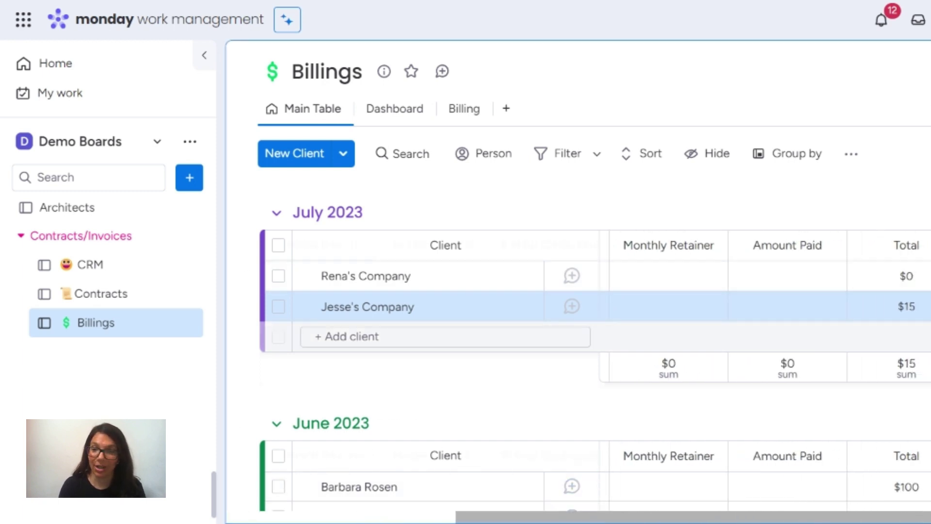
pyautogui.click(917, 307)
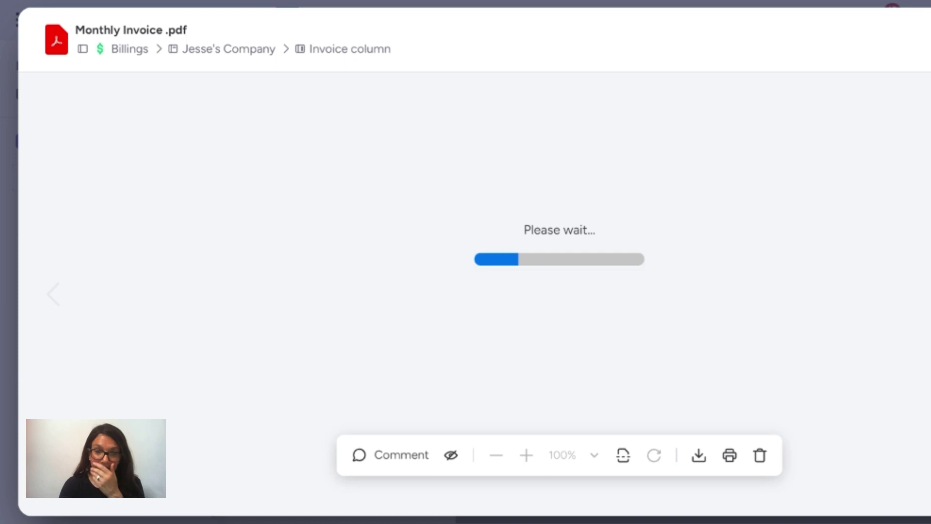
pyautogui.scroll(-4, 565, 293)
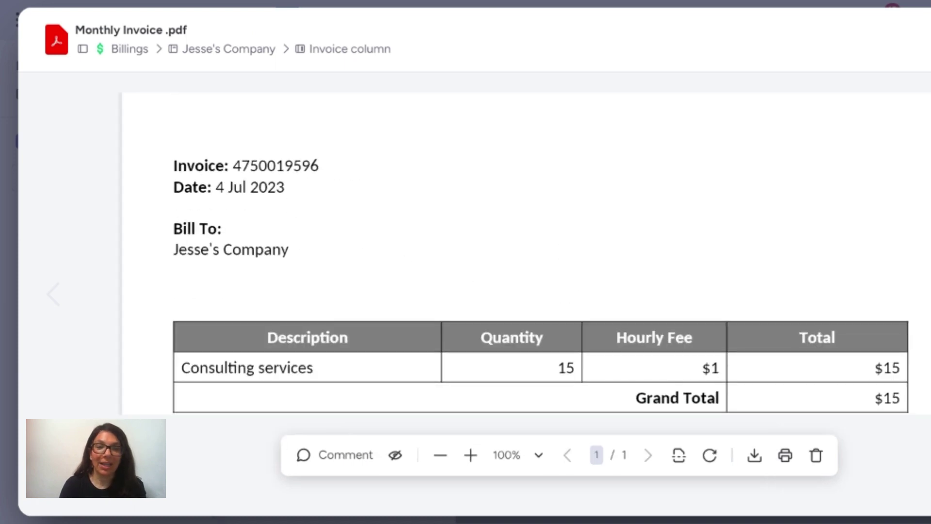
pyautogui.scroll(-4, 439, 196)
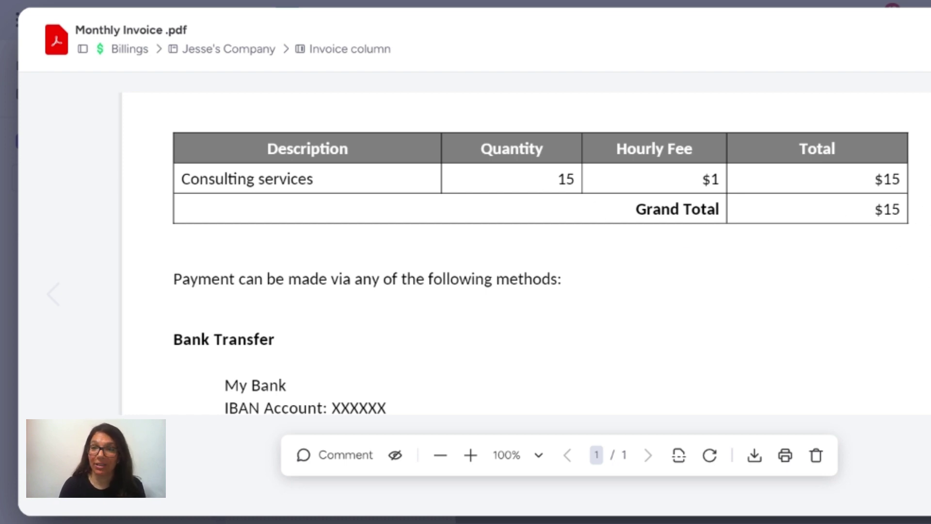
pyautogui.press('Escape')
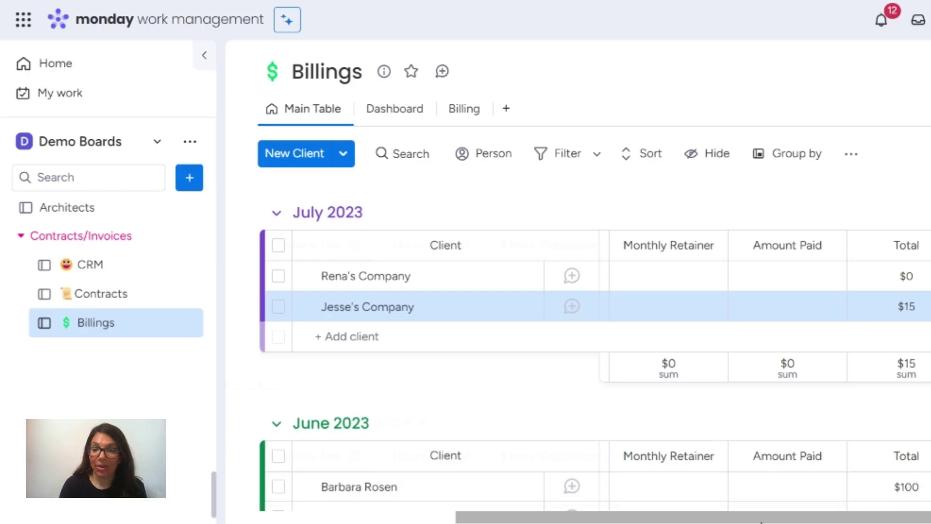
# - Start a new email from the July 2023 billing entry of Jesse's Company, addressed to the suggested client e-mail
pyautogui.moveTo(761, 522); pyautogui.dragTo(451, 515)
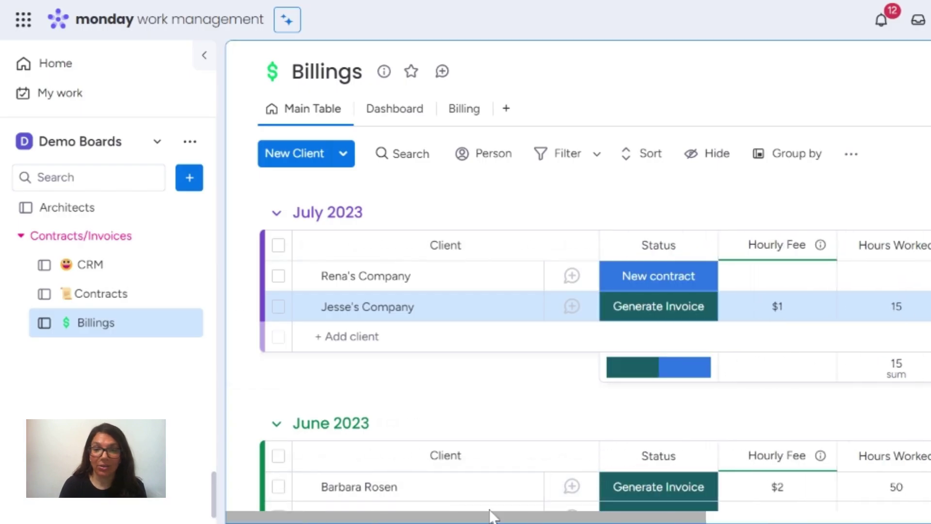
pyautogui.click(572, 307)
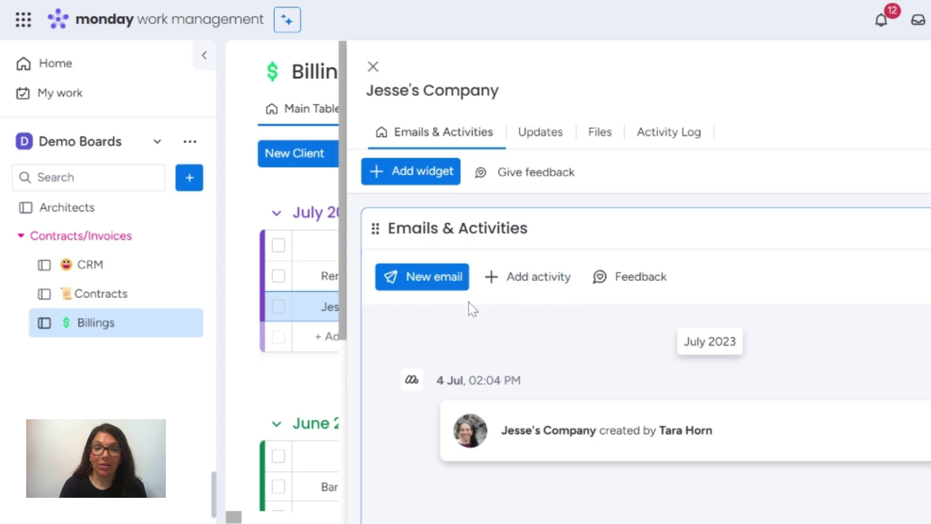
pyautogui.click(444, 284)
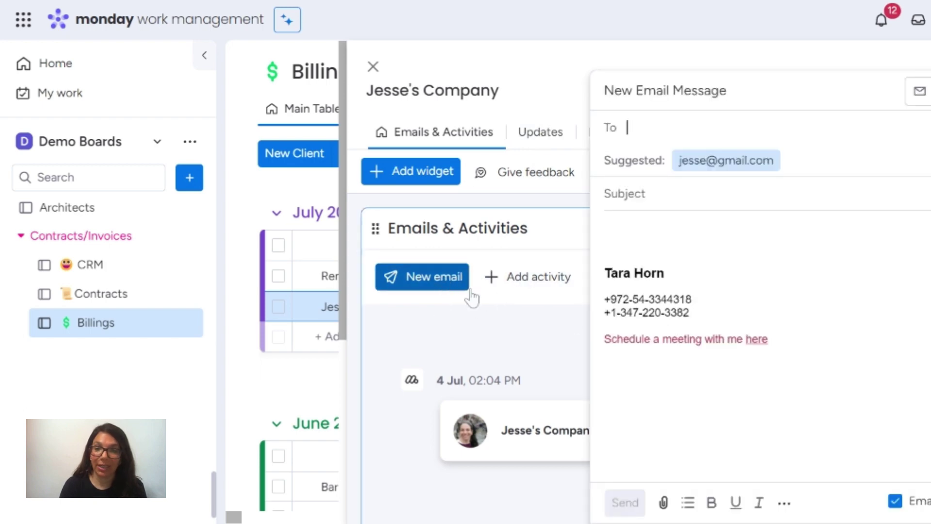
pyautogui.click(707, 160)
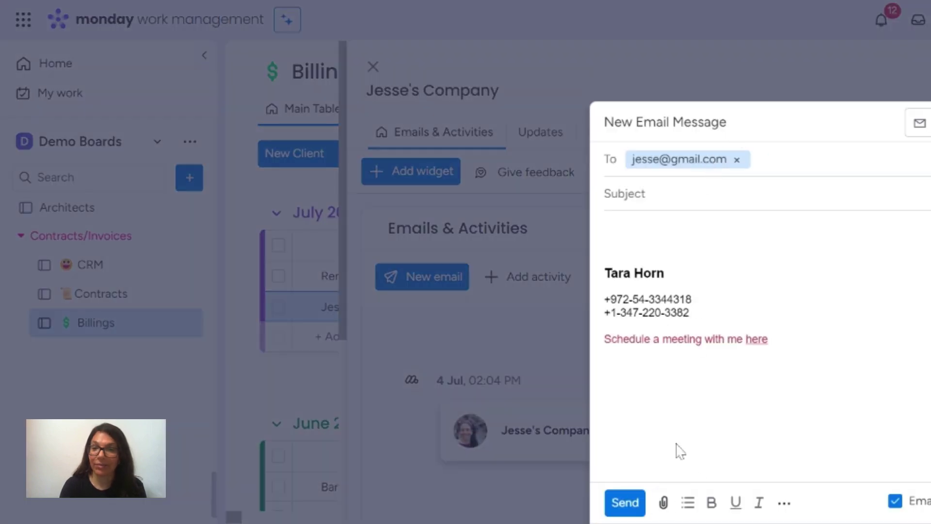
# - Attach the Monthly Invoice PDF from the Files column to the email, send the message and close the client's item
pyautogui.click(664, 502)
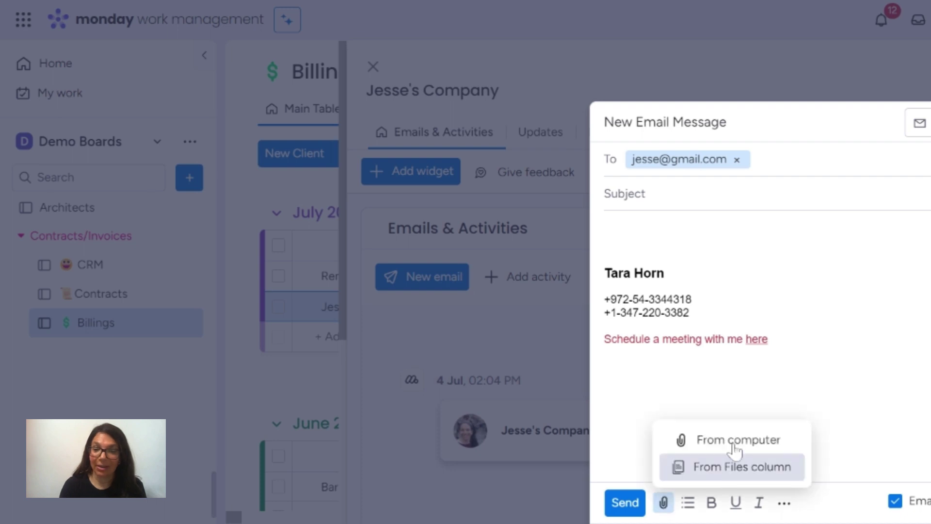
pyautogui.click(728, 466)
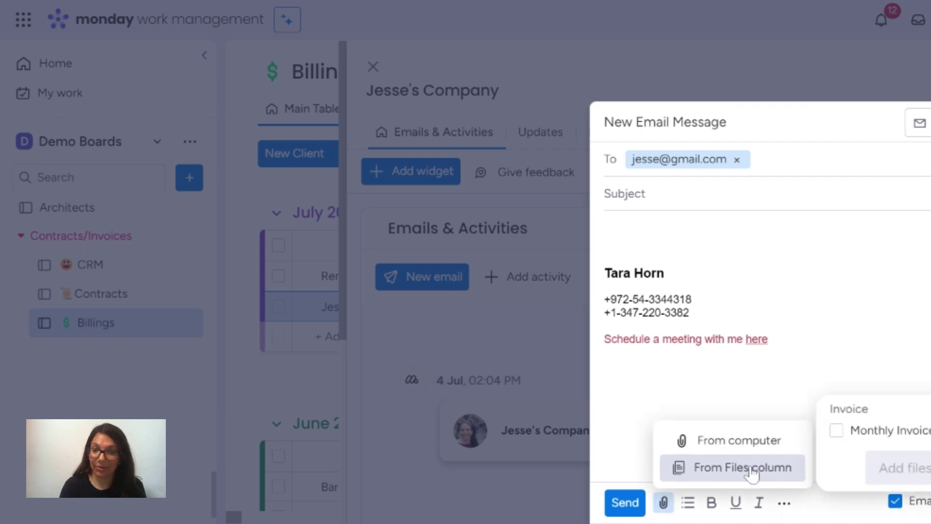
pyautogui.click(836, 431)
pyautogui.click(900, 472)
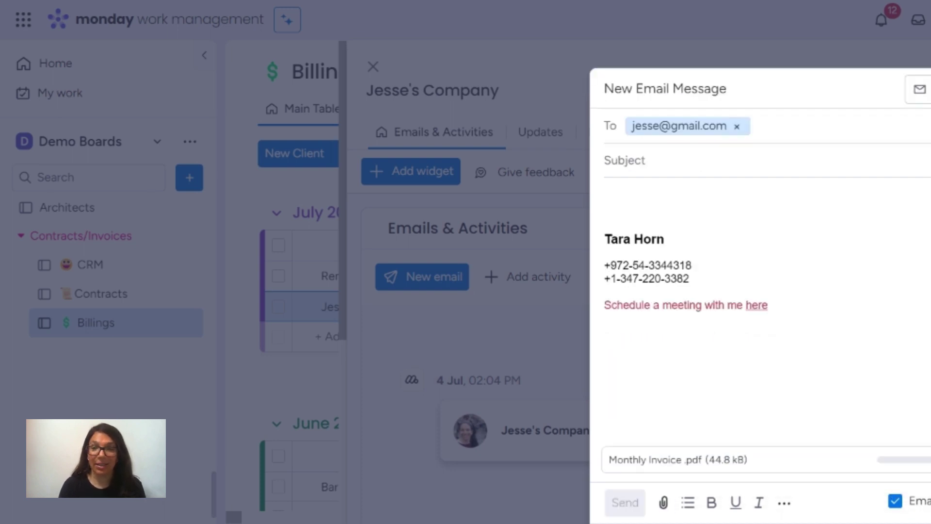
pyautogui.click(625, 503)
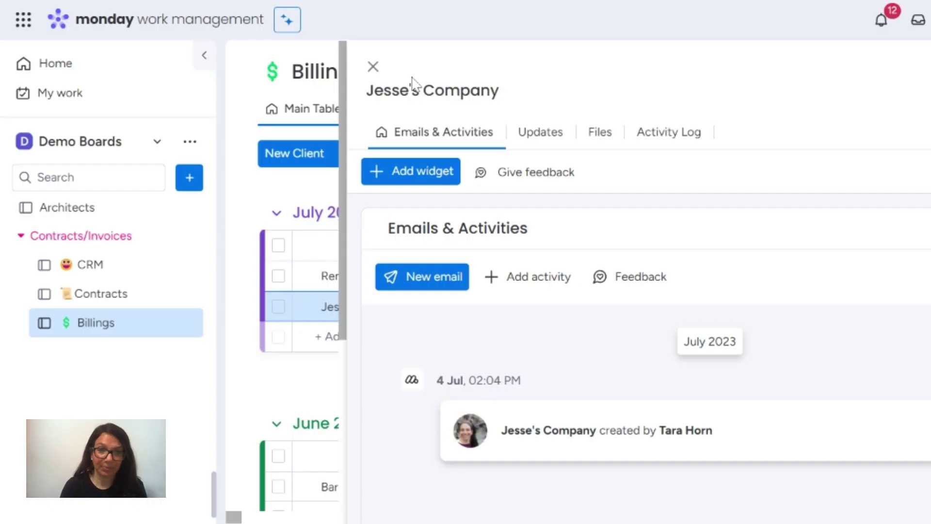
pyautogui.click(372, 67)
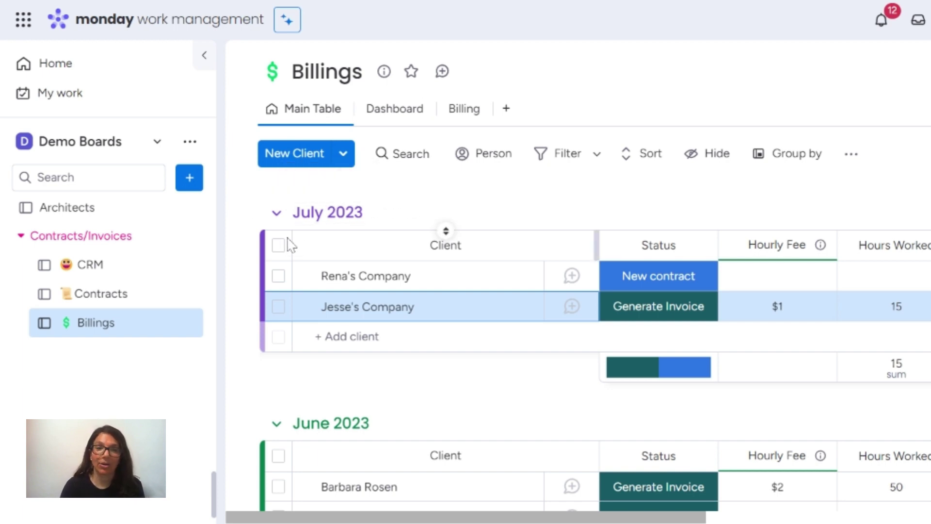
# - Open the Billings board's dashboard and examine the Monthly Revenue chart, comparing July 2023 and June 2023 against the target line
pyautogui.click(379, 123)
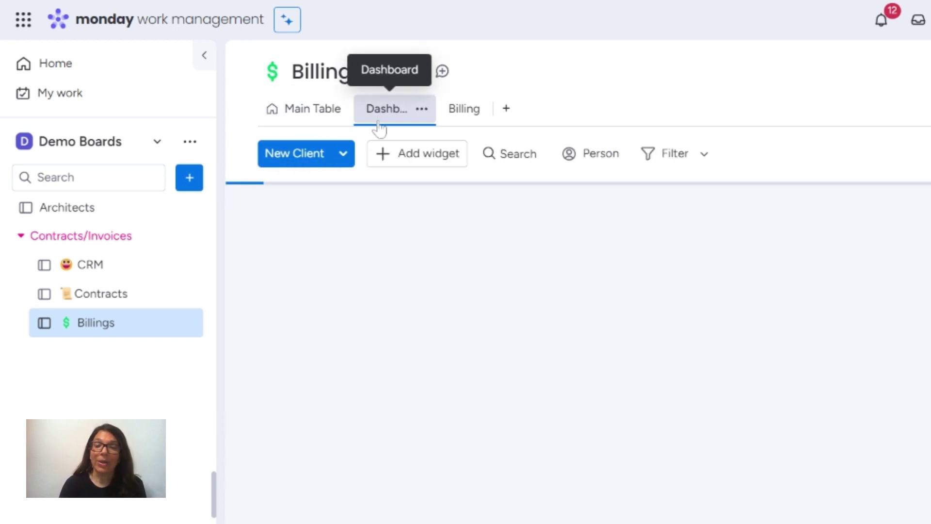
pyautogui.scroll(-5, 621, 265)
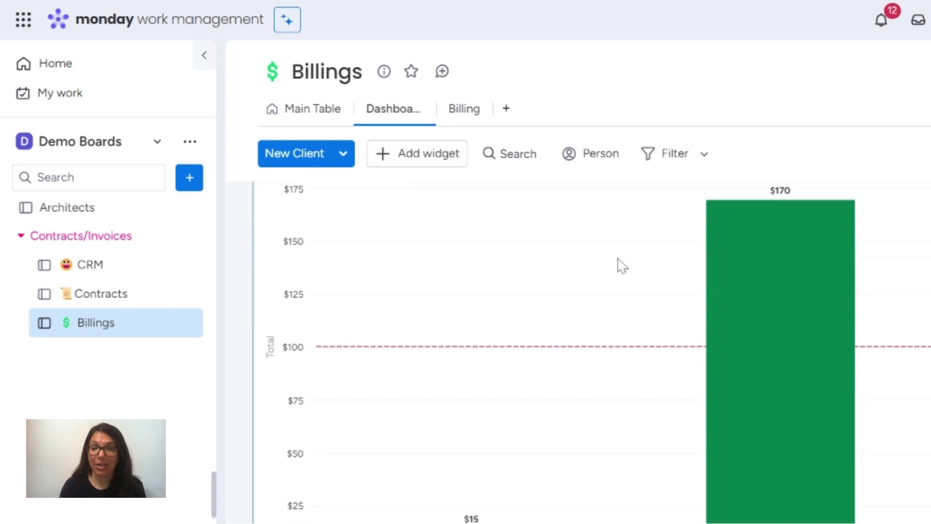
pyautogui.scroll(4, 620, 271)
pyautogui.scroll(1, 620, 290)
pyautogui.scroll(-4, 619, 290)
pyautogui.scroll(4, 728, 364)
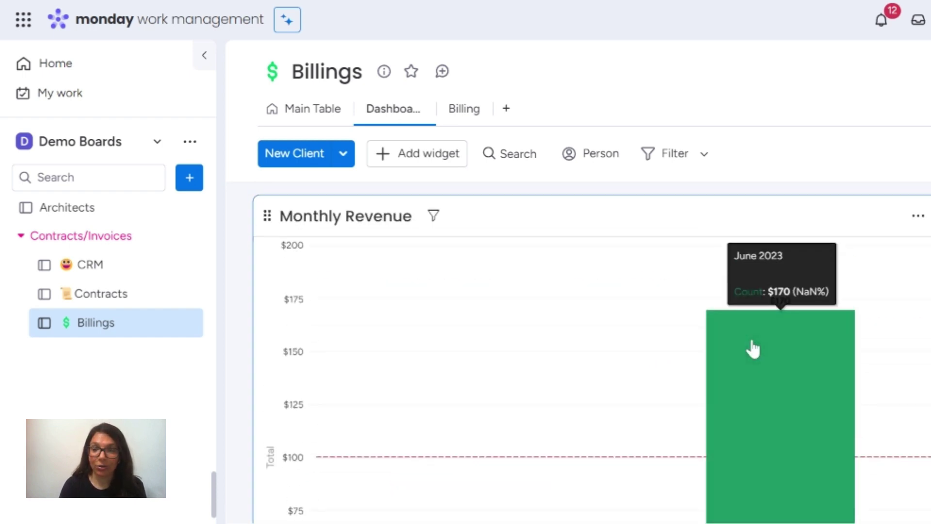
pyautogui.scroll(-4, 638, 349)
pyautogui.scroll(-2, 638, 351)
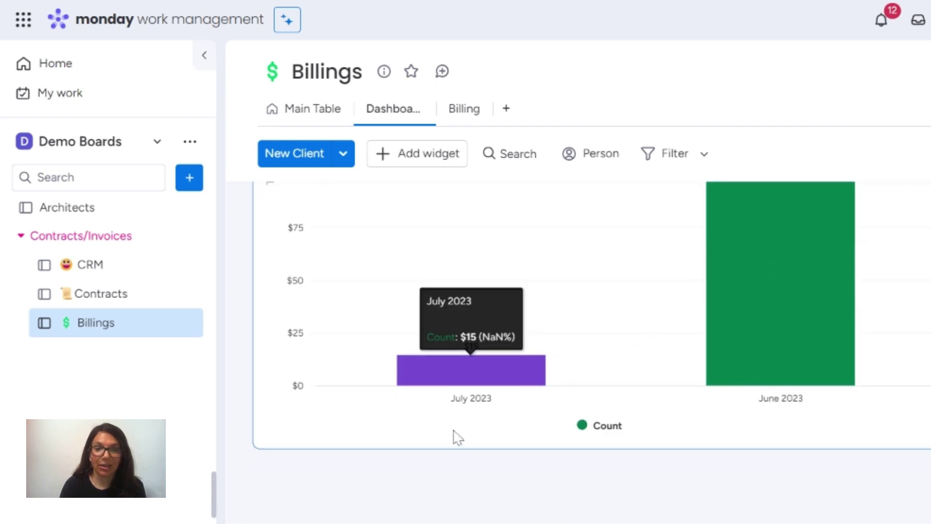
pyautogui.moveTo(473, 361)
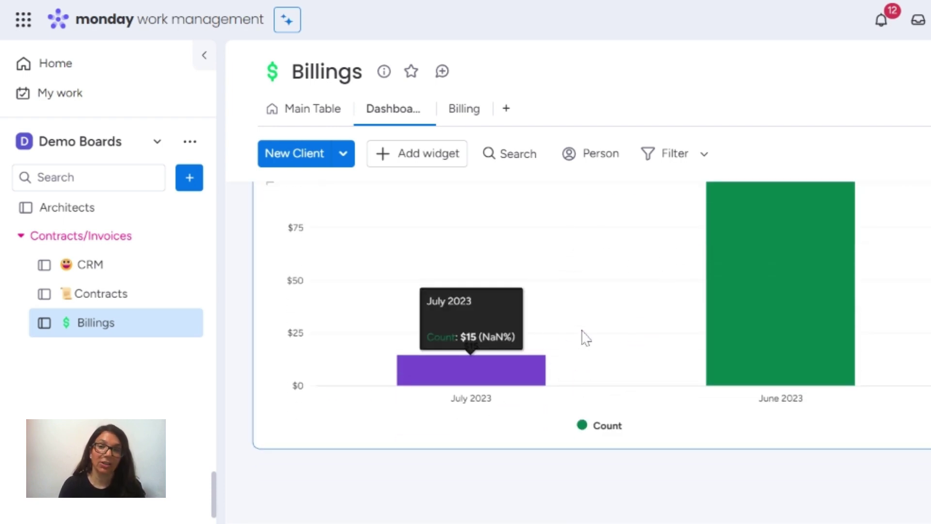
pyautogui.scroll(2, 582, 337)
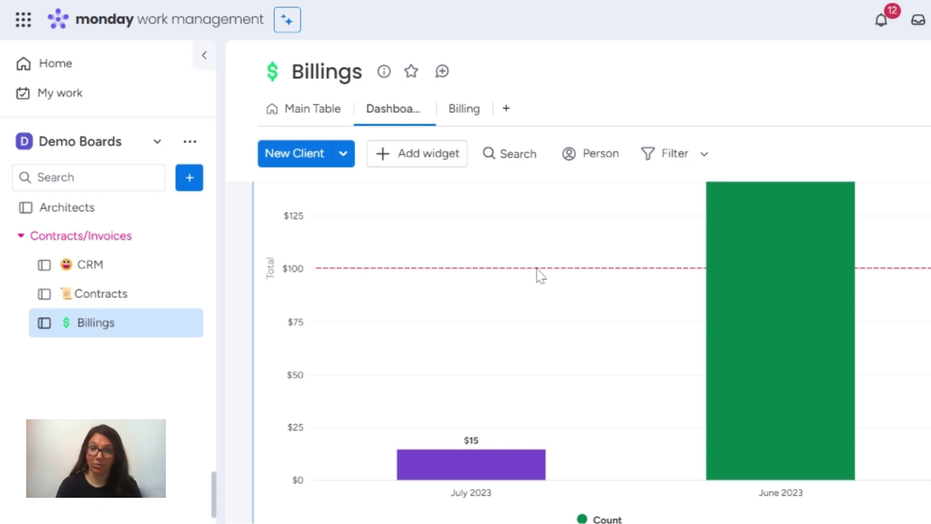
pyautogui.scroll(3, 834, 423)
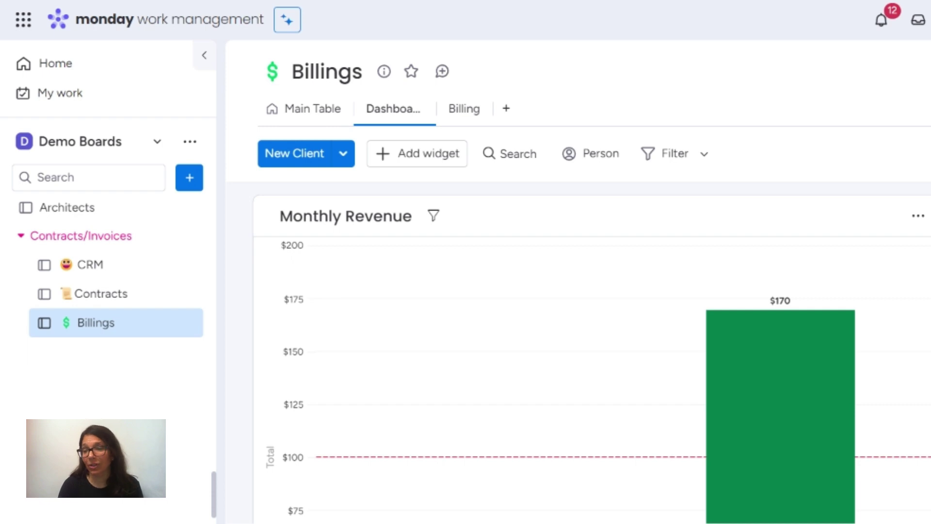
pyautogui.scroll(-2, 592, 354)
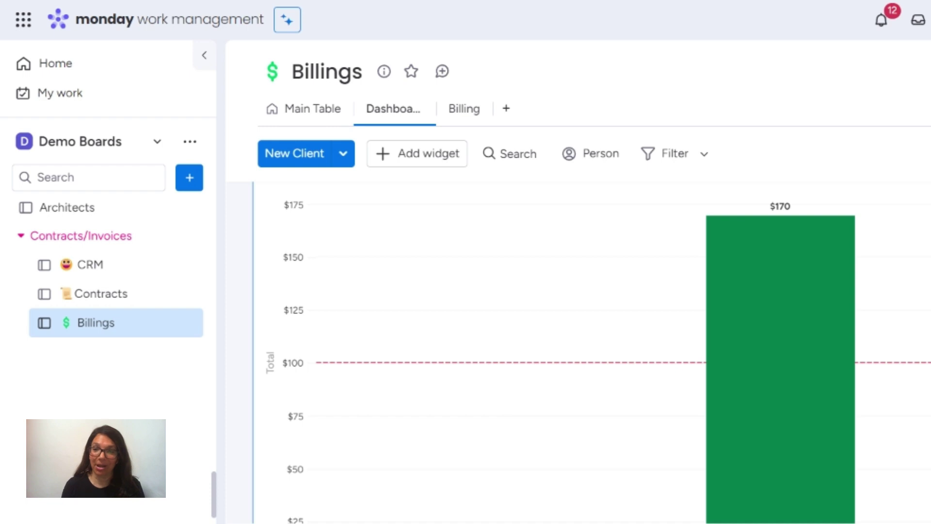
pyautogui.scroll(2, 585, 331)
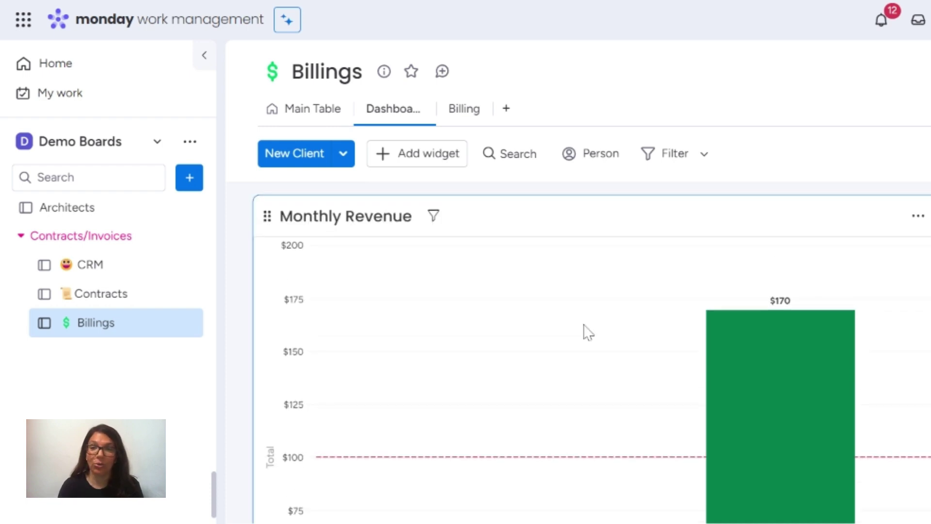
pyautogui.scroll(-2, 584, 325)
pyautogui.scroll(2, 584, 326)
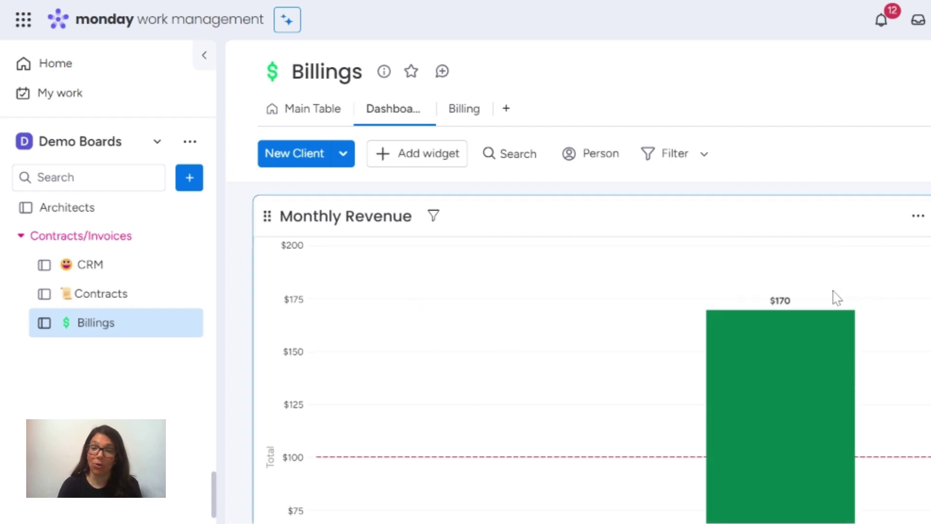
pyautogui.scroll(-4, 559, 365)
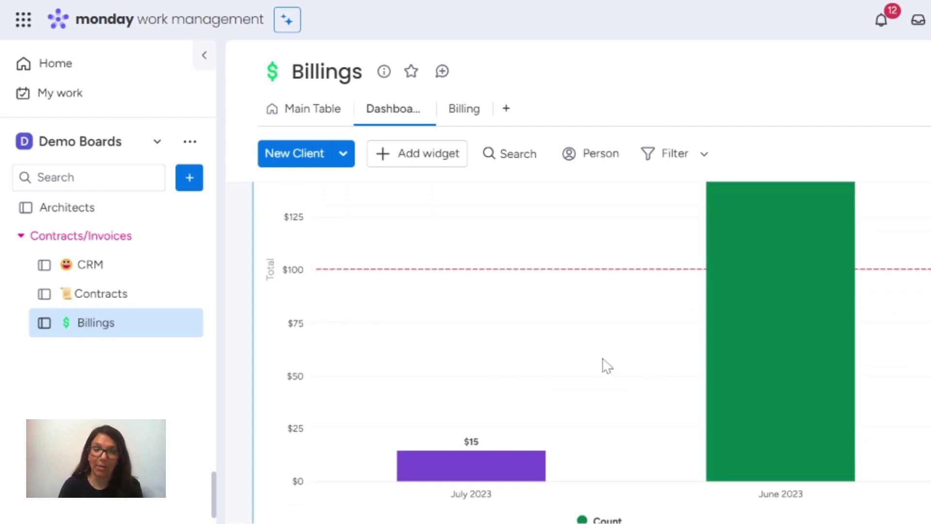
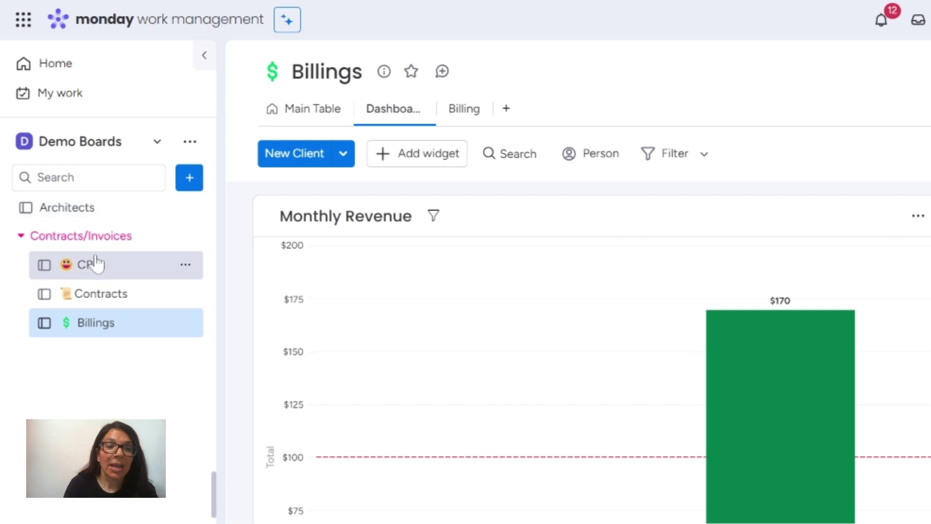
# - Open the CRM board's dashboard and examine the potential and current client counts in the All leads and clients chart
pyautogui.click(96, 271)
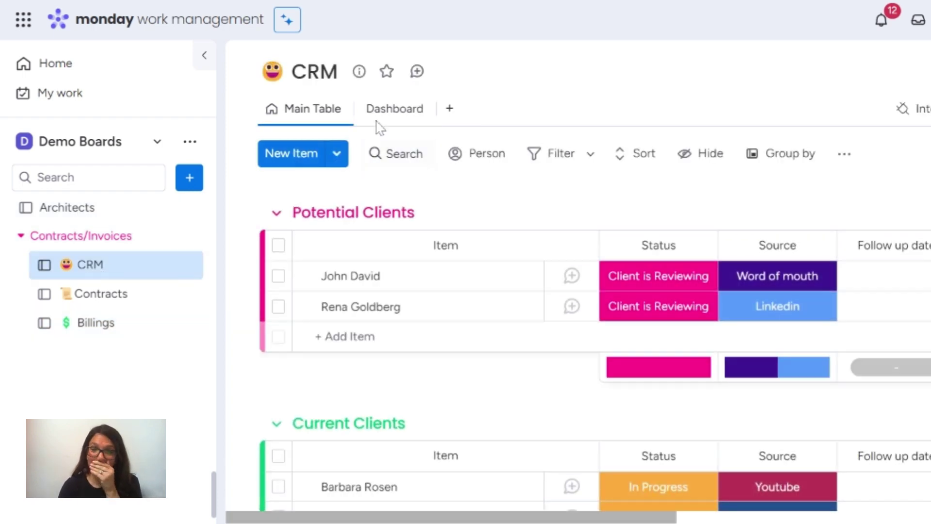
pyautogui.click(379, 119)
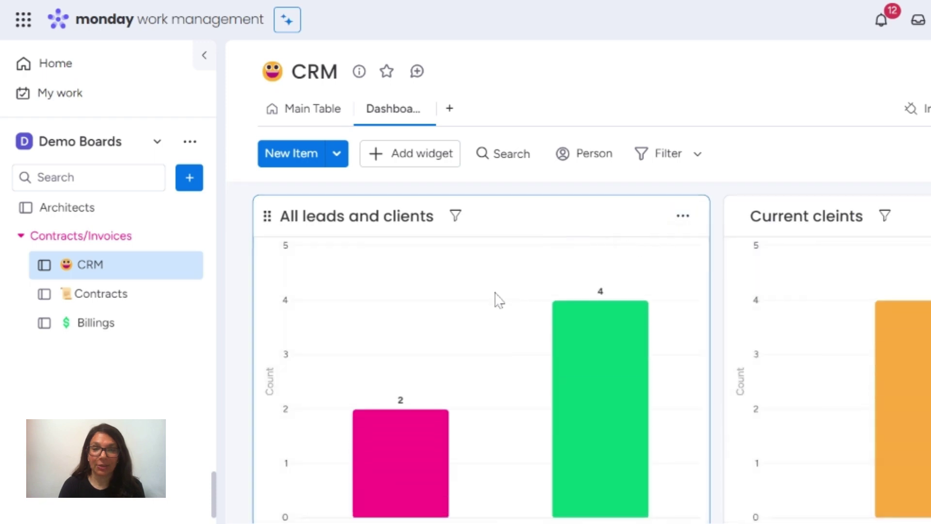
pyautogui.scroll(-4, 407, 270)
pyautogui.scroll(4, 408, 281)
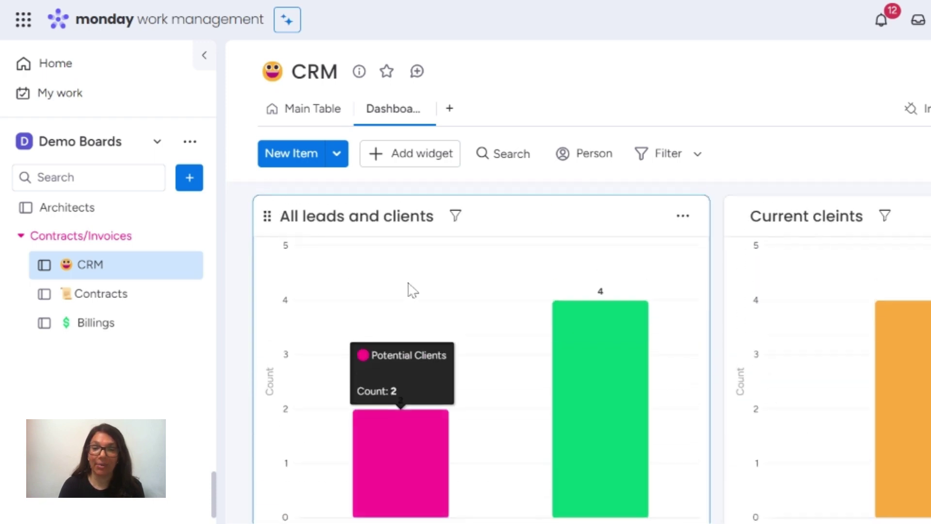
pyautogui.scroll(-2, 621, 347)
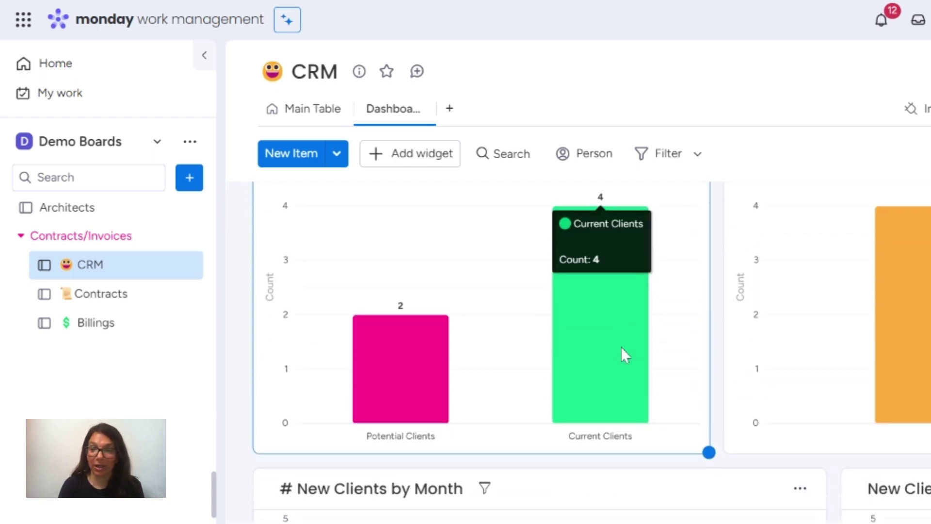
# - Examine the Current clients chart and the monthly new client count on the CRM dashboard
pyautogui.scroll(2, 621, 346)
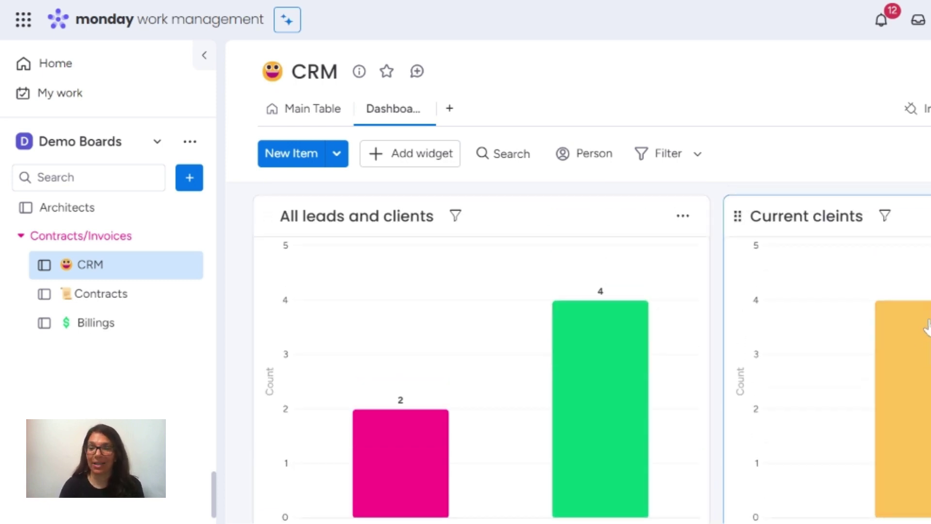
pyautogui.scroll(-7, 926, 335)
pyautogui.moveTo(599, 286)
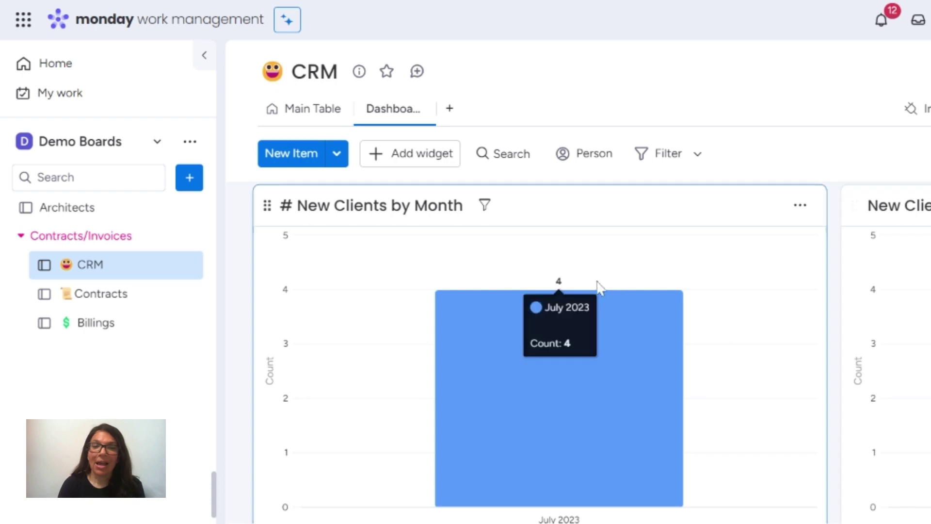
pyautogui.scroll(-2, 485, 330)
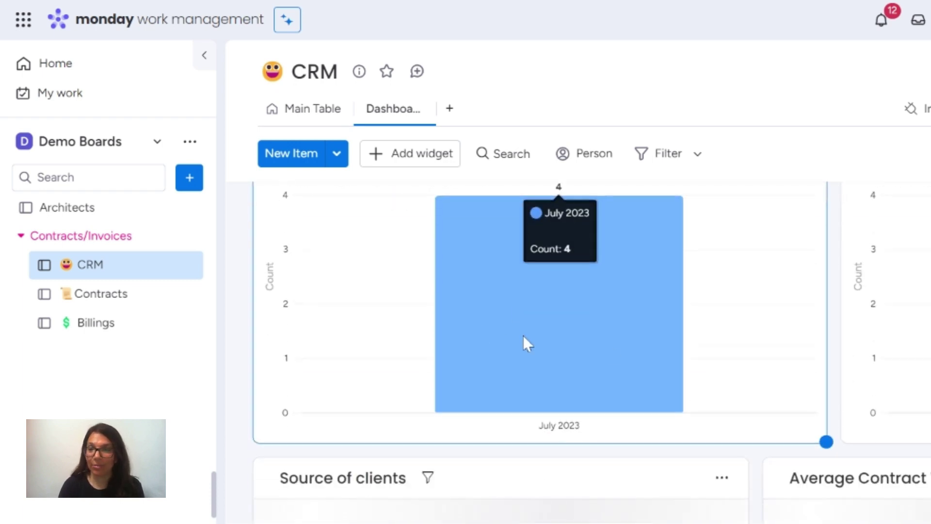
pyautogui.scroll(2, 776, 349)
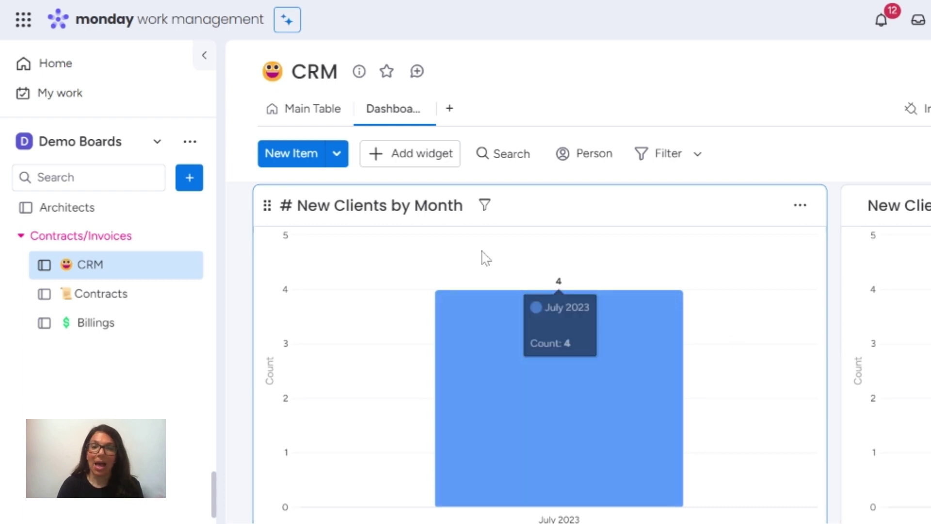
pyautogui.moveTo(599, 353)
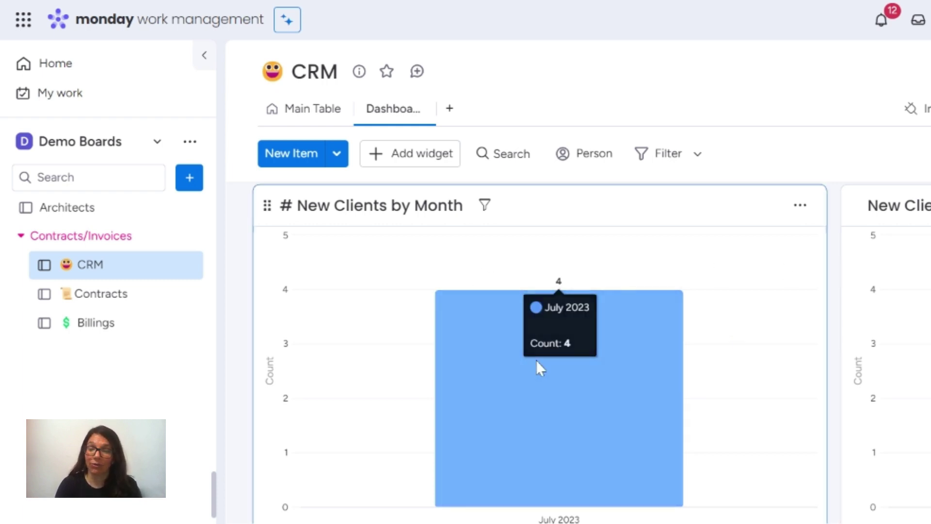
# - Examine the Source of clients breakdown, the Average Contract Value and the New Clients by Quarter chart on the CRM dashboard
pyautogui.scroll(-4, 752, 361)
pyautogui.scroll(-4, 752, 361)
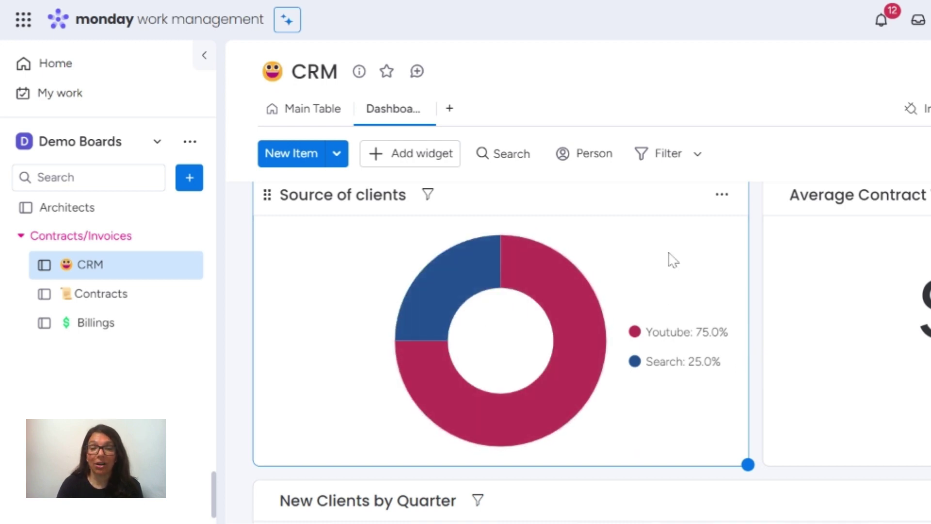
pyautogui.moveTo(540, 357)
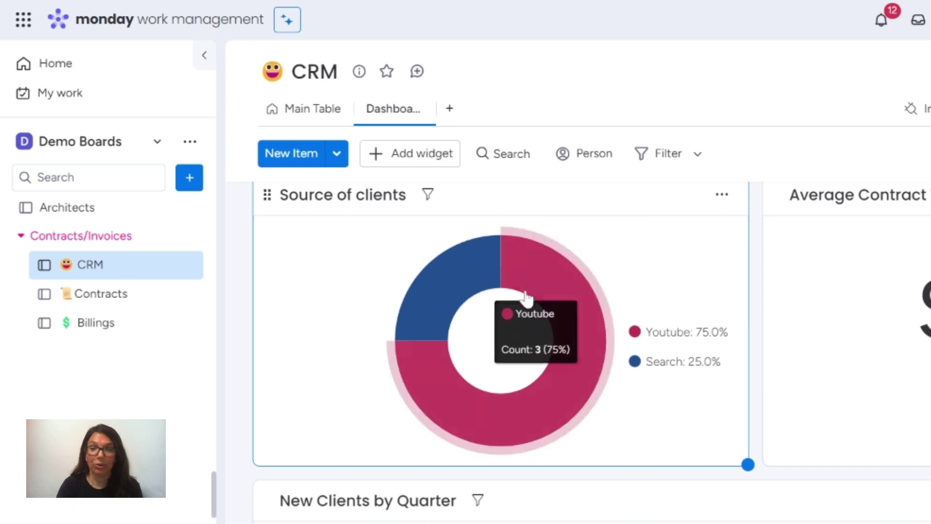
pyautogui.moveTo(468, 280)
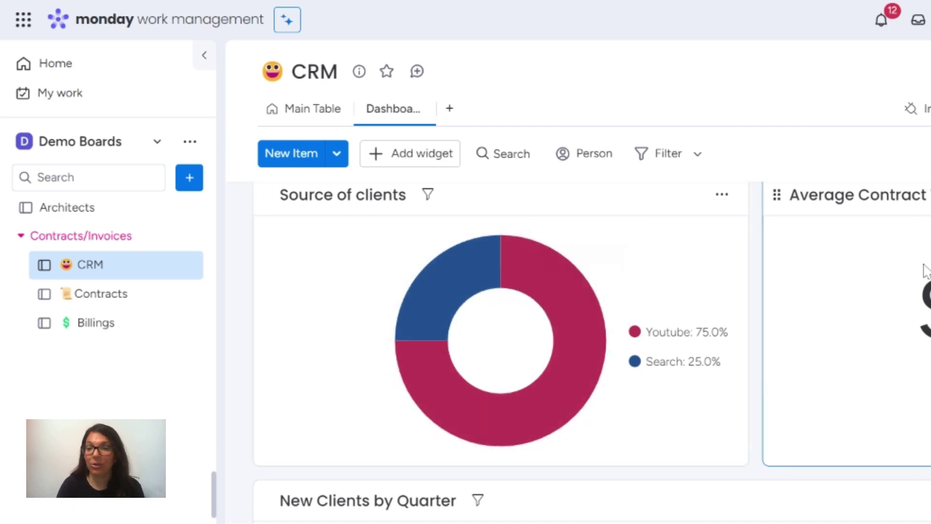
pyautogui.scroll(-6, 871, 330)
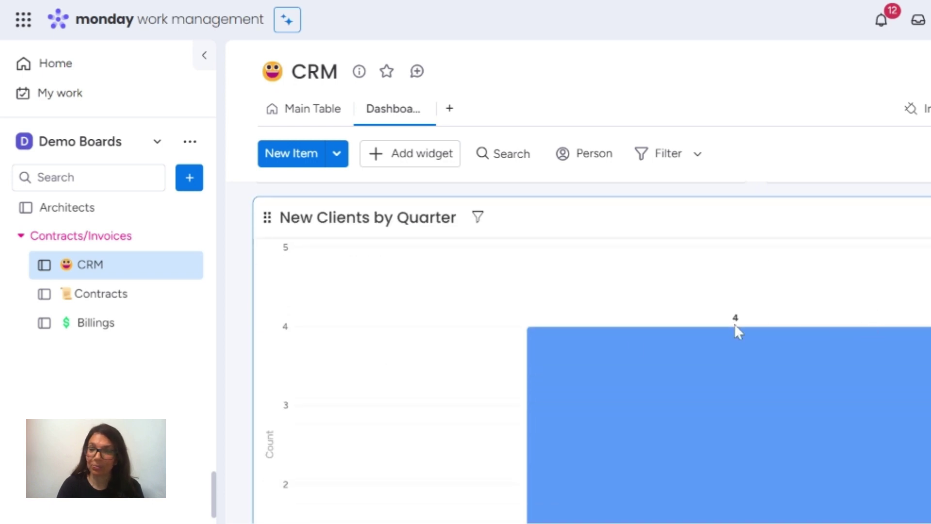
pyautogui.scroll(-8, 621, 341)
pyautogui.scroll(10, 621, 341)
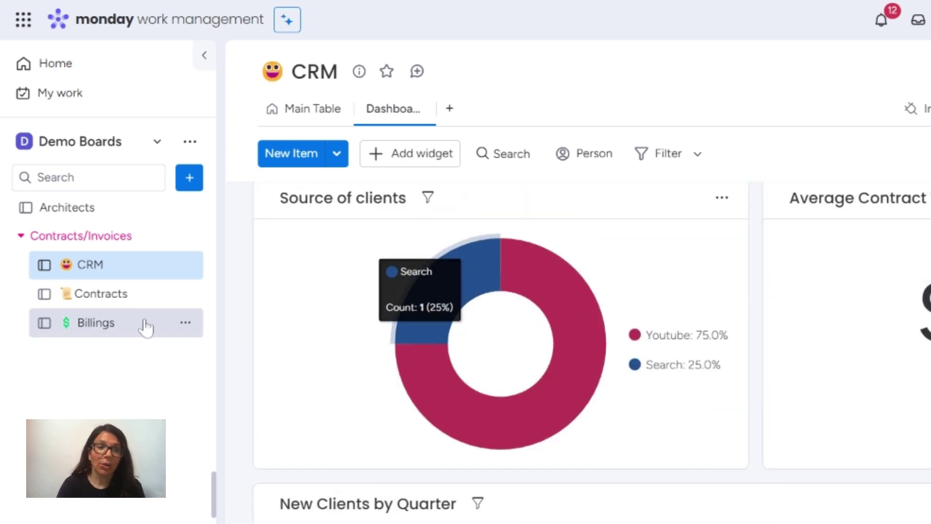
# - Open the Contracts board's dashboard and examine the Status of contracts chart
pyautogui.click(101, 302)
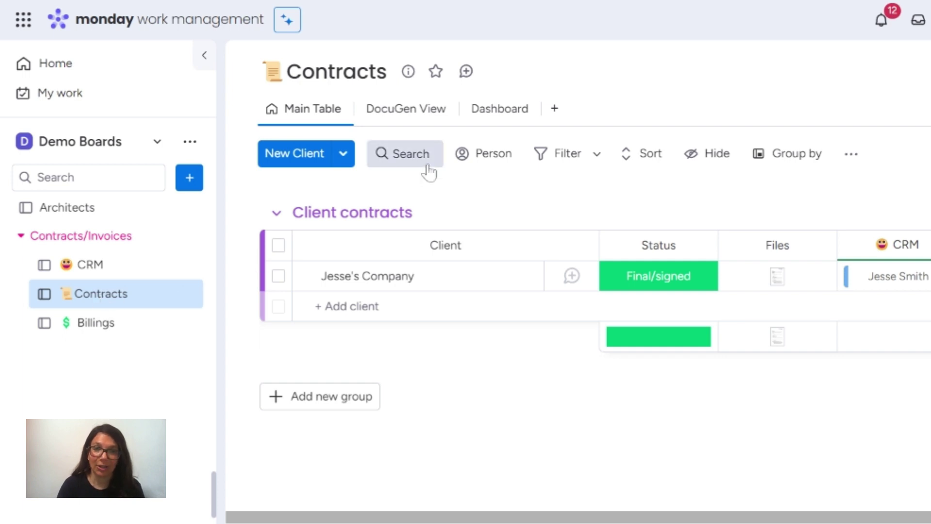
pyautogui.click(477, 121)
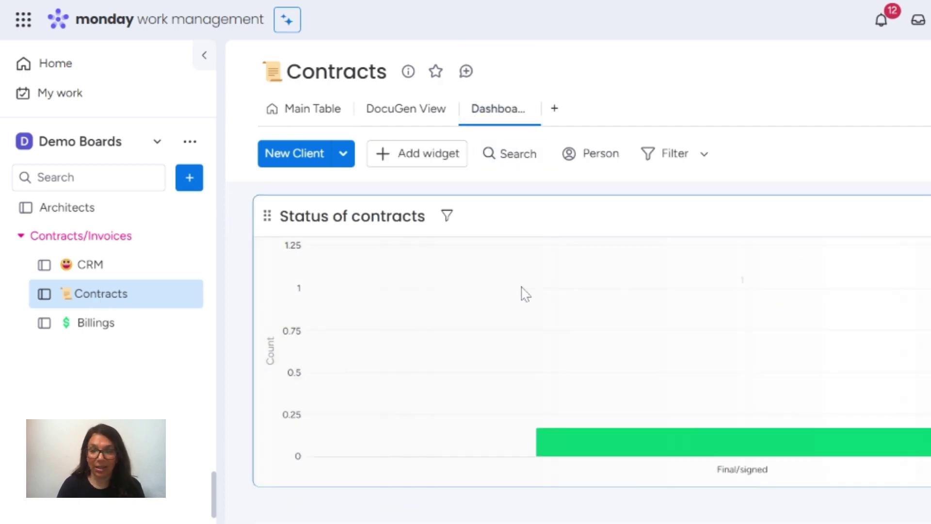
pyautogui.moveTo(604, 307)
pyautogui.scroll(-4, 786, 343)
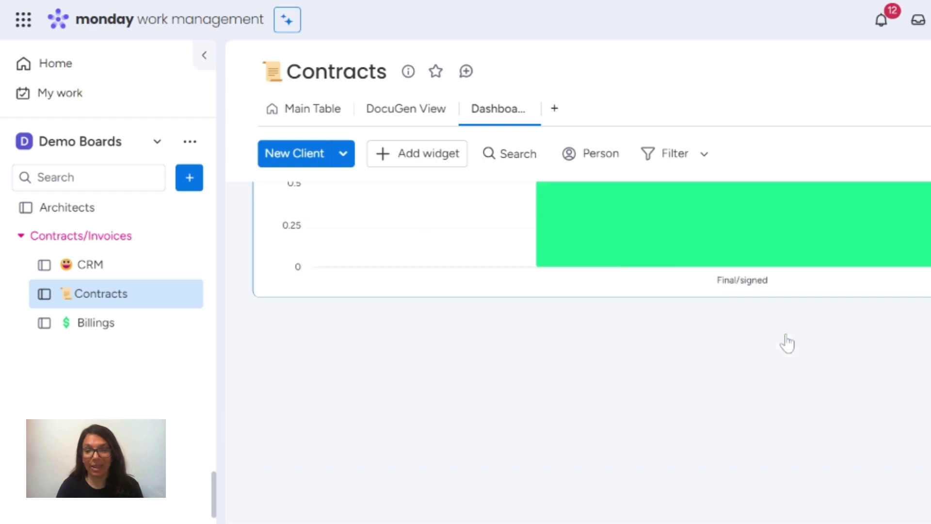
pyautogui.scroll(4, 787, 343)
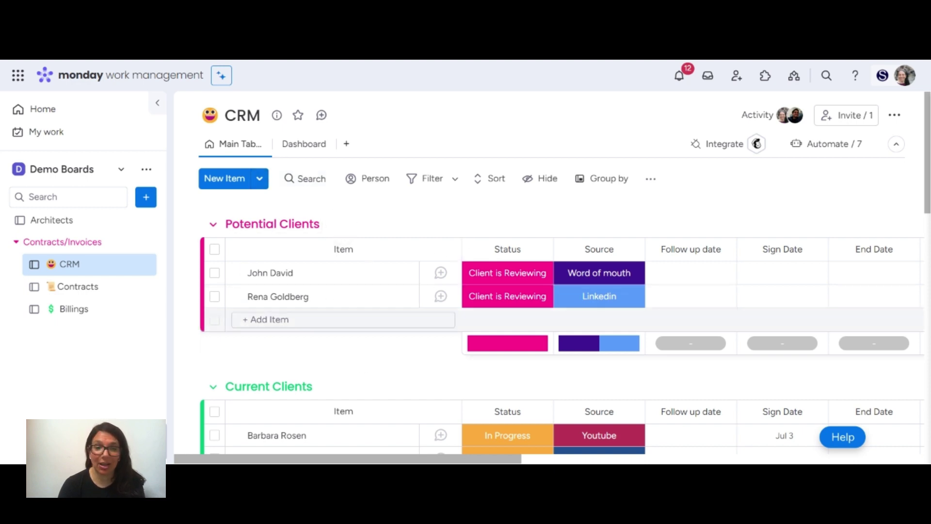
# - Review the available Status and Source labels for the first item in the CRM board's Potential Clients group
pyautogui.scroll(-3, 278, 370)
pyautogui.scroll(3, 278, 370)
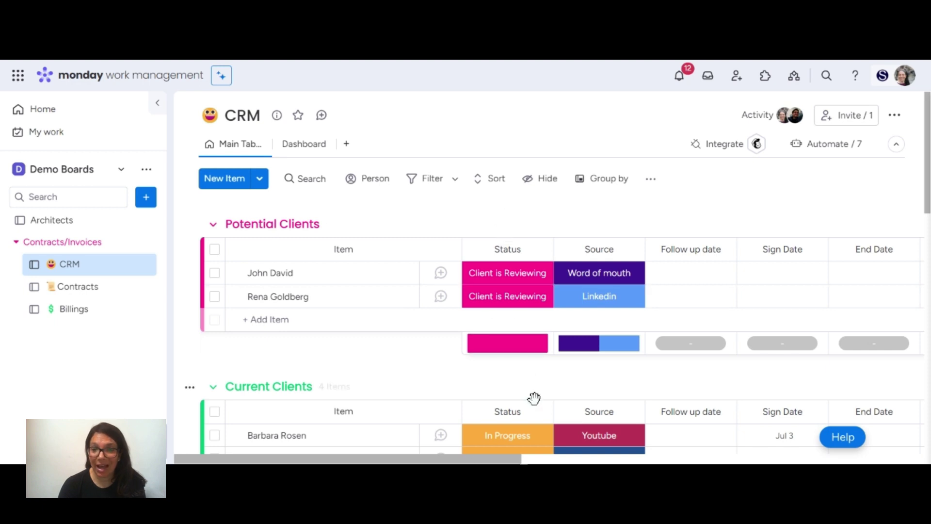
pyautogui.click(521, 281)
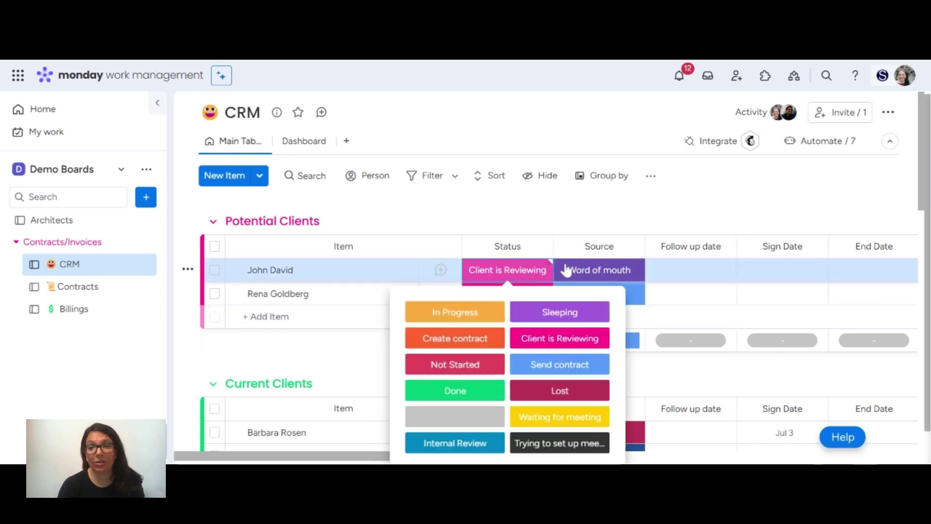
pyautogui.click(588, 273)
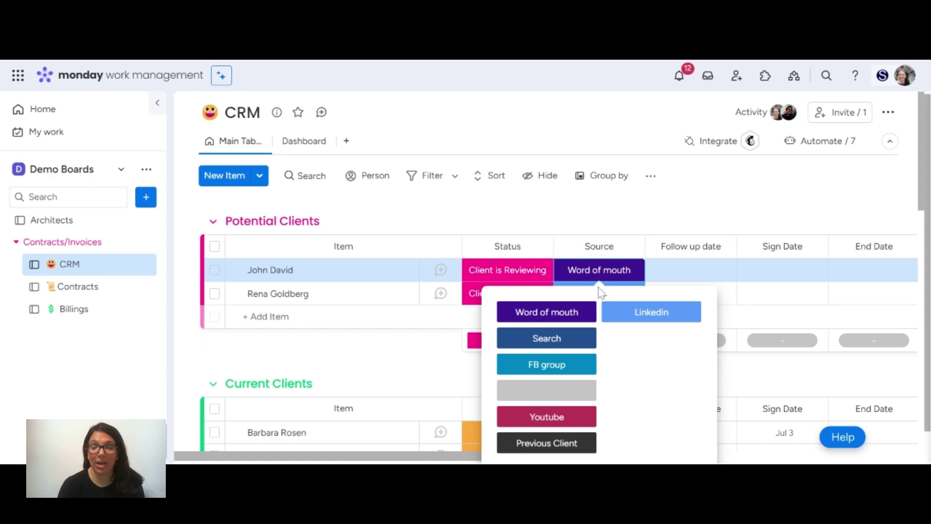
pyautogui.click(671, 209)
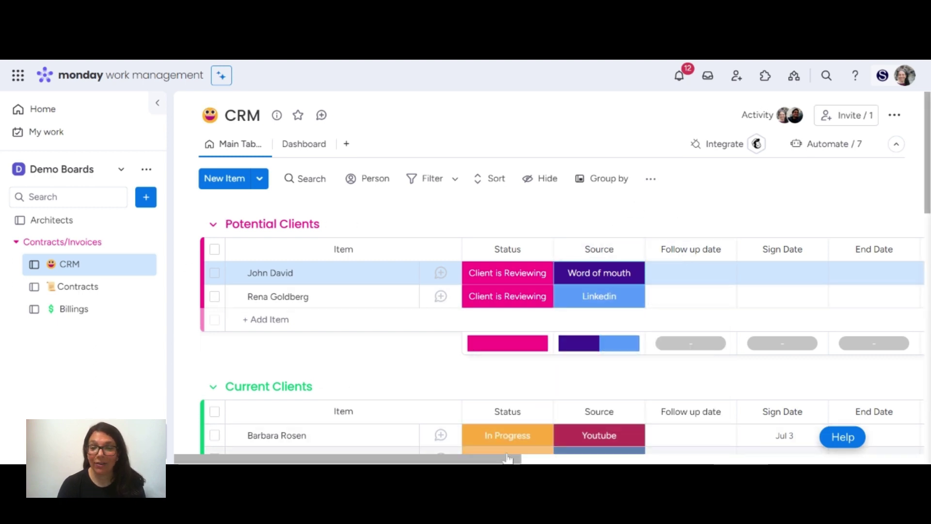
# - Review the CRM table's remaining columns, from the follow-up, sign and end dates through contact and fee details to the linked Contracts and Billings
pyautogui.moveTo(510, 459); pyautogui.dragTo(567, 458)
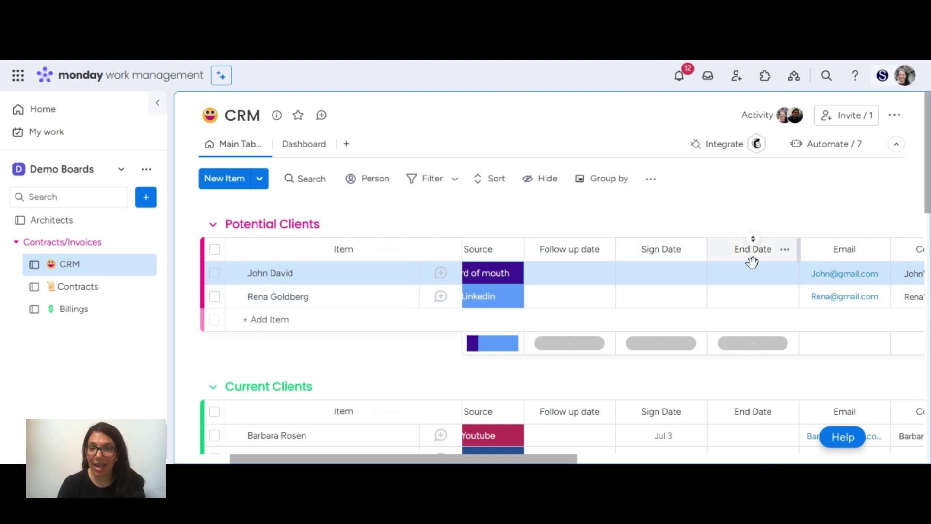
pyautogui.moveTo(570, 461); pyautogui.dragTo(617, 459)
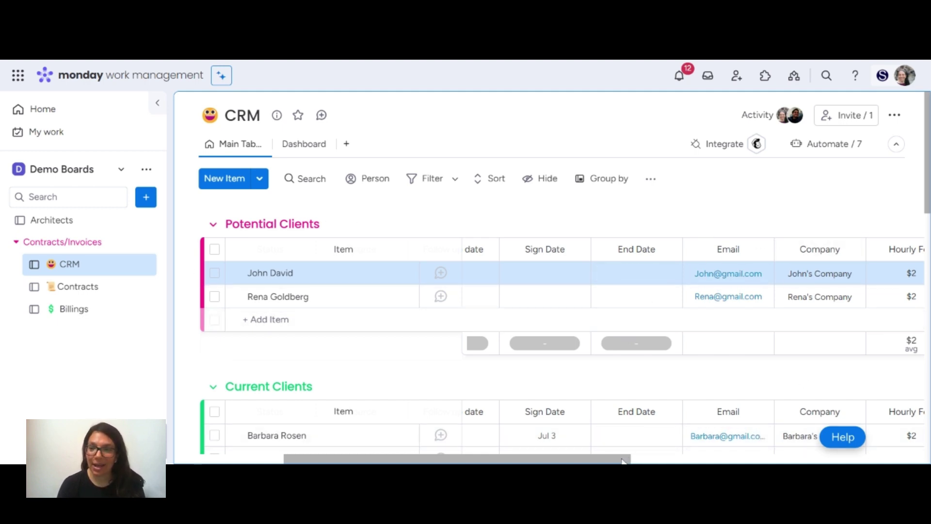
pyautogui.moveTo(622, 461); pyautogui.dragTo(750, 461)
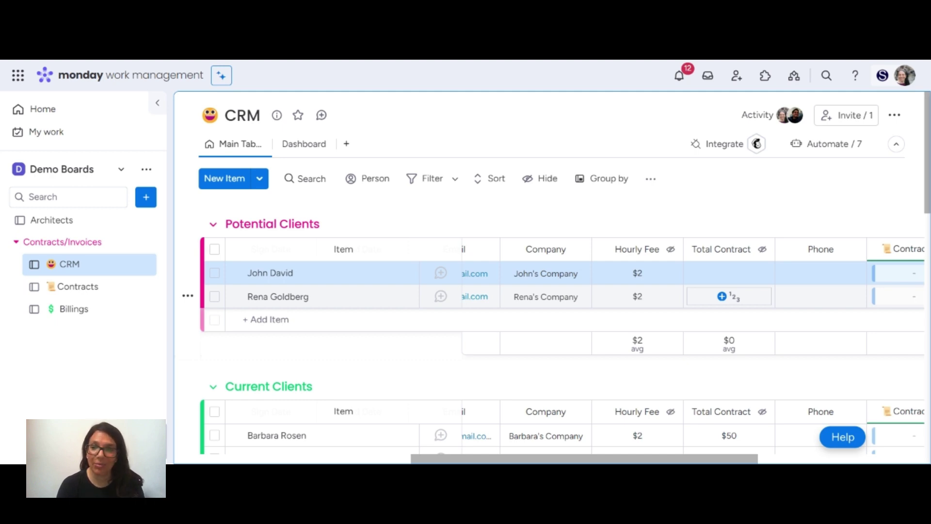
pyautogui.moveTo(744, 458); pyautogui.dragTo(910, 445)
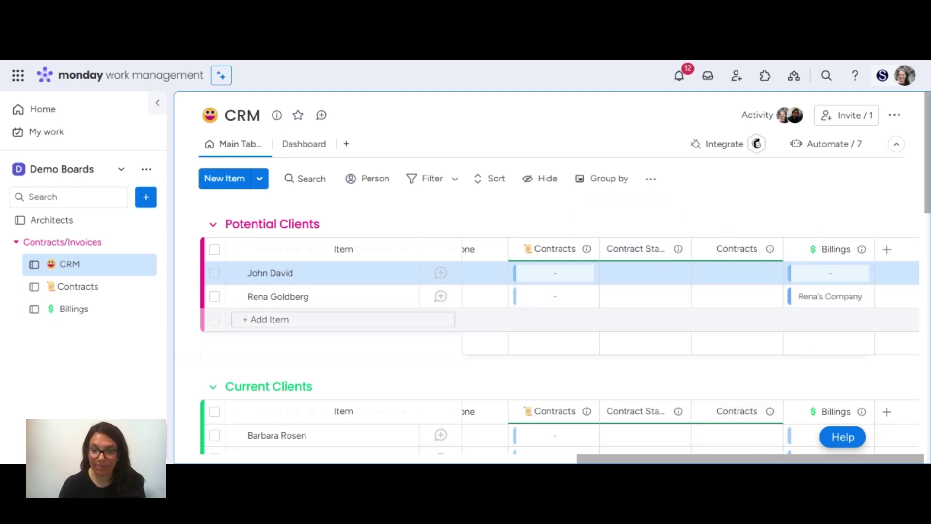
# - Open the CRM board's automations, read through the active status, follow-up date, contract and billing rules, and close the list
pyautogui.click(819, 149)
pyautogui.scroll(-8, 401, 262)
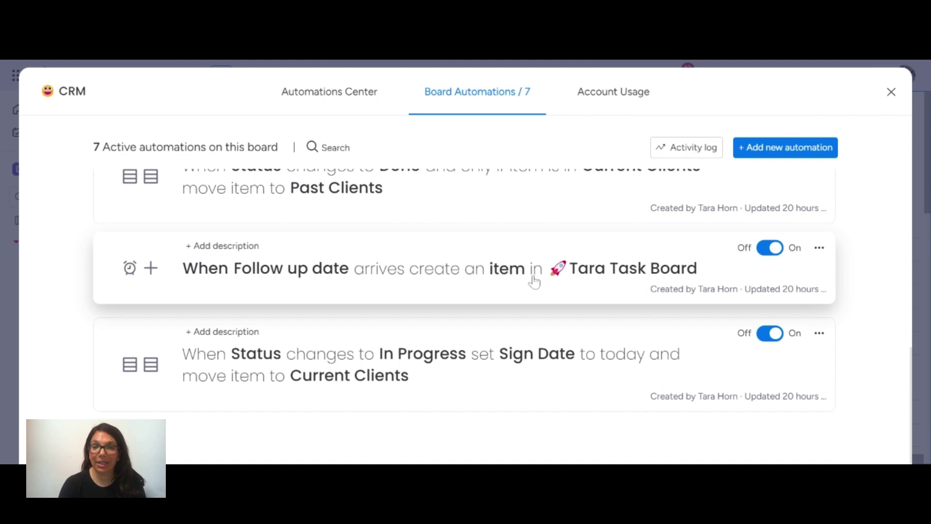
pyautogui.scroll(1, 529, 281)
pyautogui.scroll(1, 507, 301)
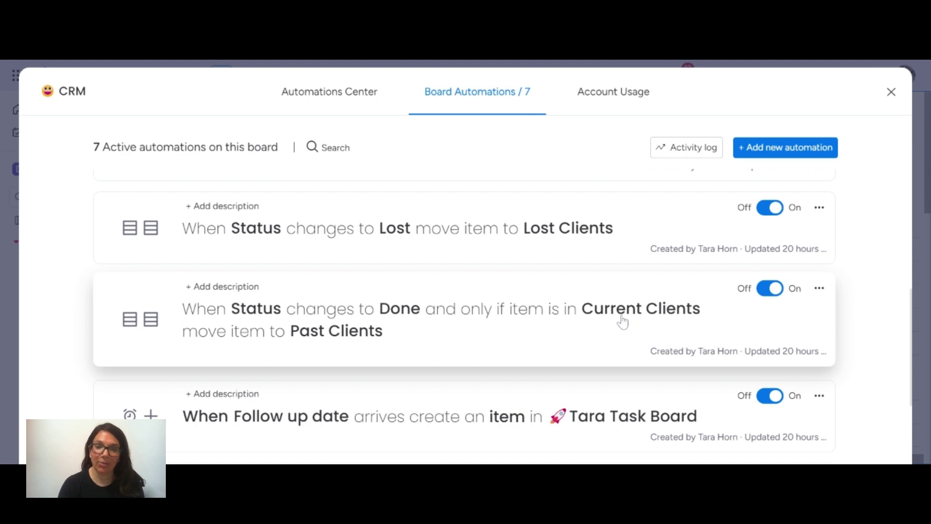
pyautogui.scroll(1, 417, 349)
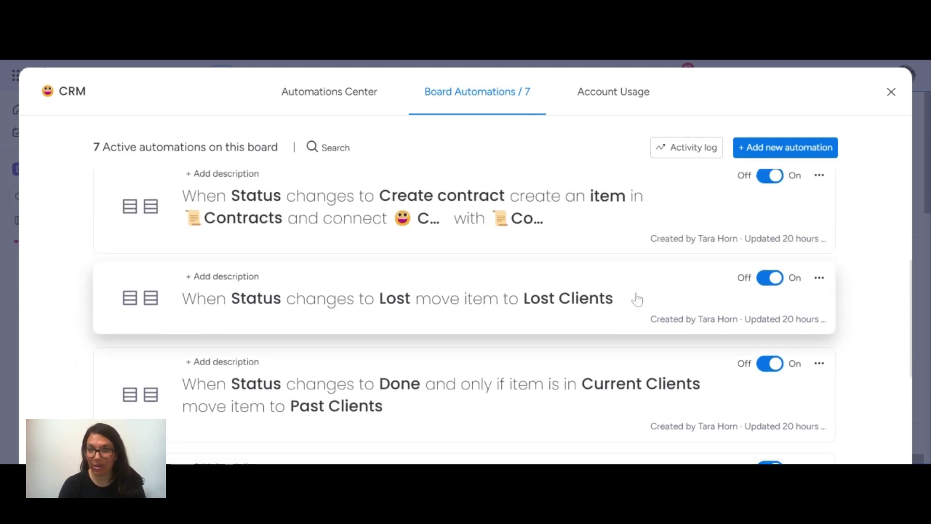
pyautogui.scroll(3, 633, 305)
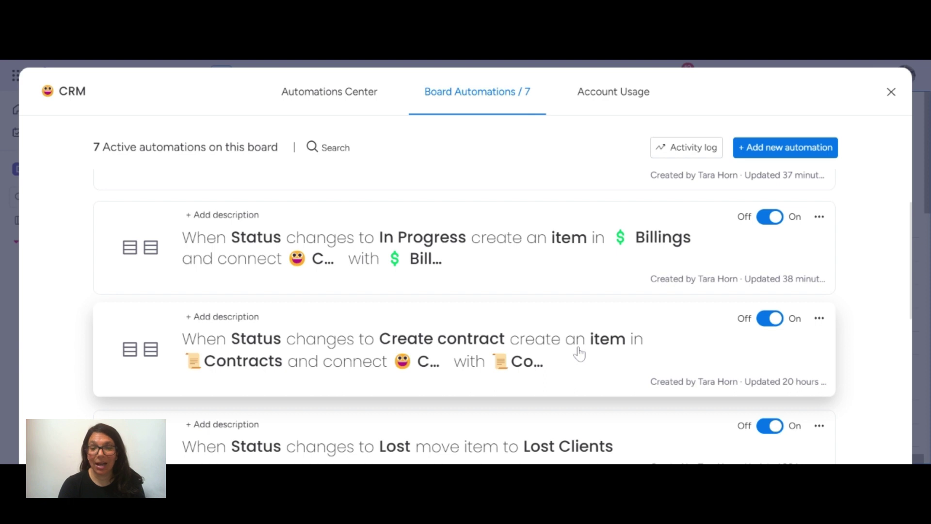
pyautogui.scroll(2, 479, 366)
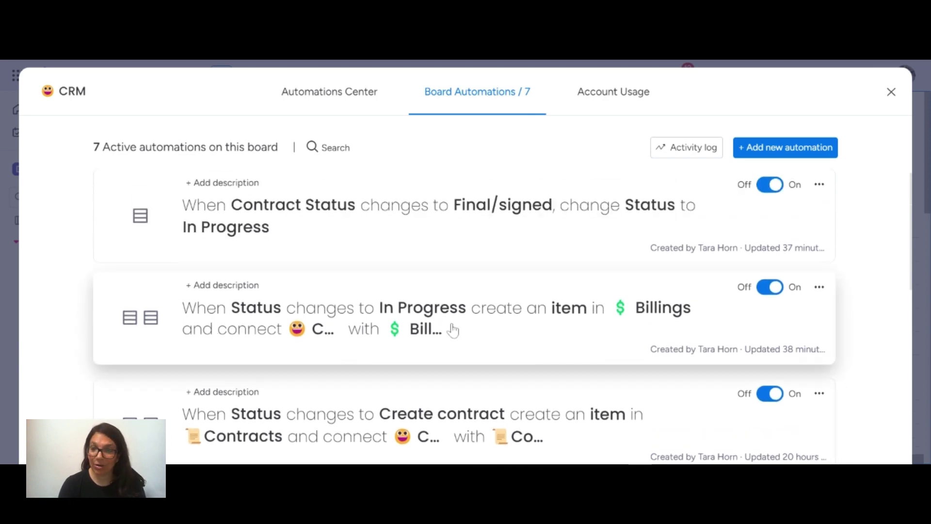
pyautogui.scroll(1, 521, 326)
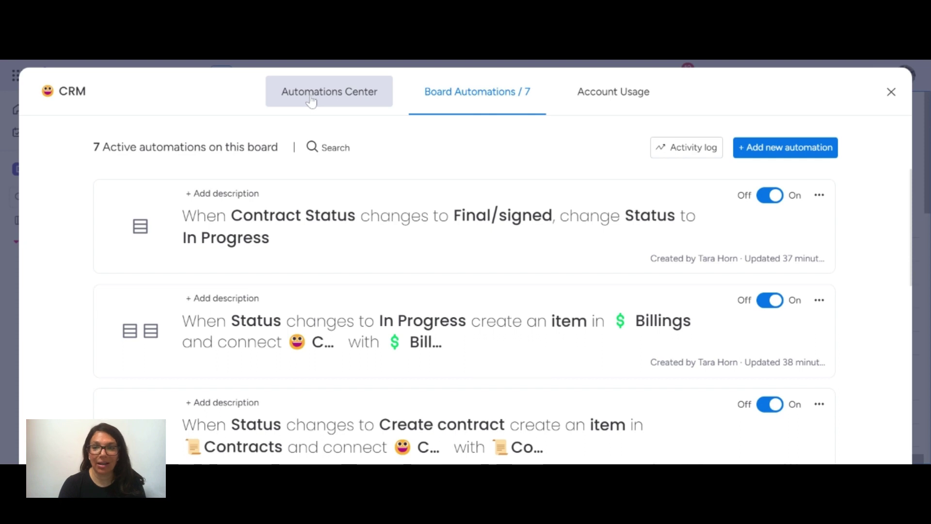
pyautogui.click(891, 94)
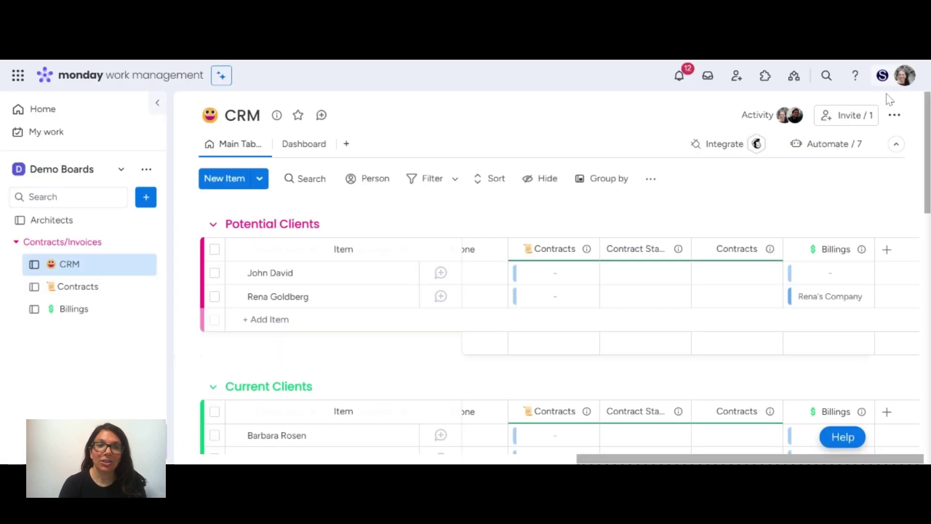
# - Open the CRM dashboard and look over its client count, new client, client source and Average Contract Value widgets
pyautogui.click(297, 154)
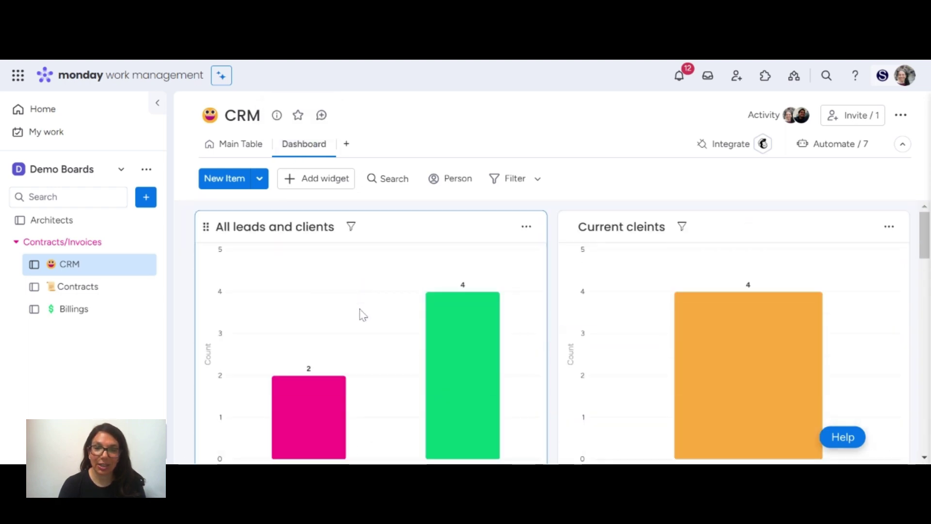
pyautogui.scroll(-3, 363, 315)
pyautogui.scroll(3, 363, 315)
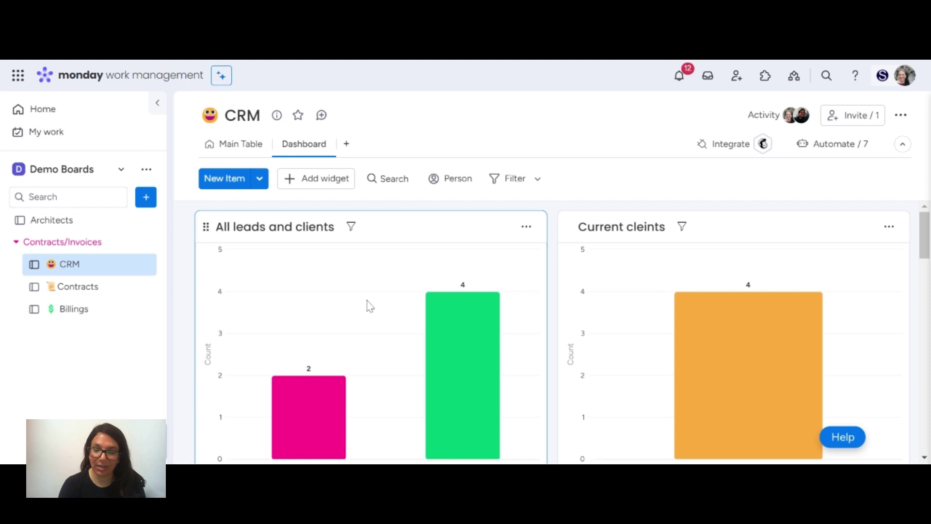
pyautogui.scroll(-3, 366, 303)
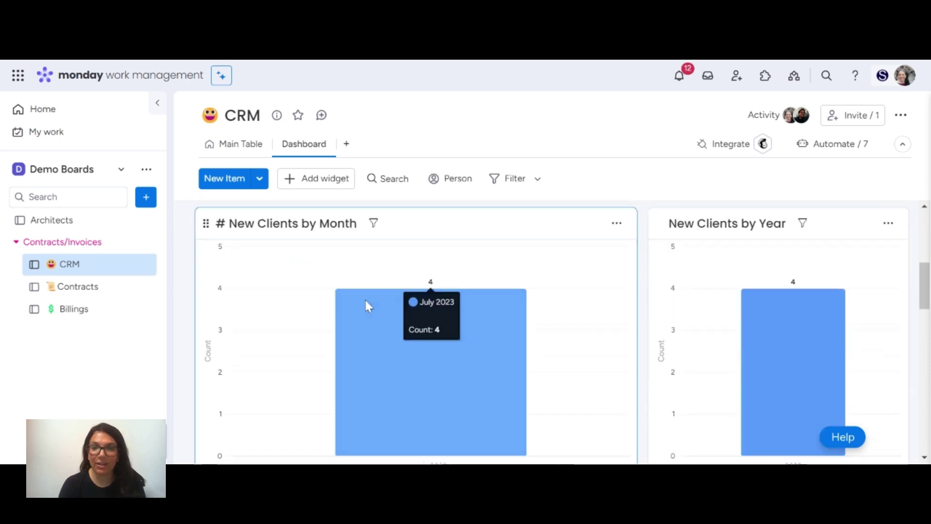
pyautogui.scroll(-5, 365, 301)
pyautogui.scroll(7, 367, 308)
pyautogui.scroll(-6, 366, 308)
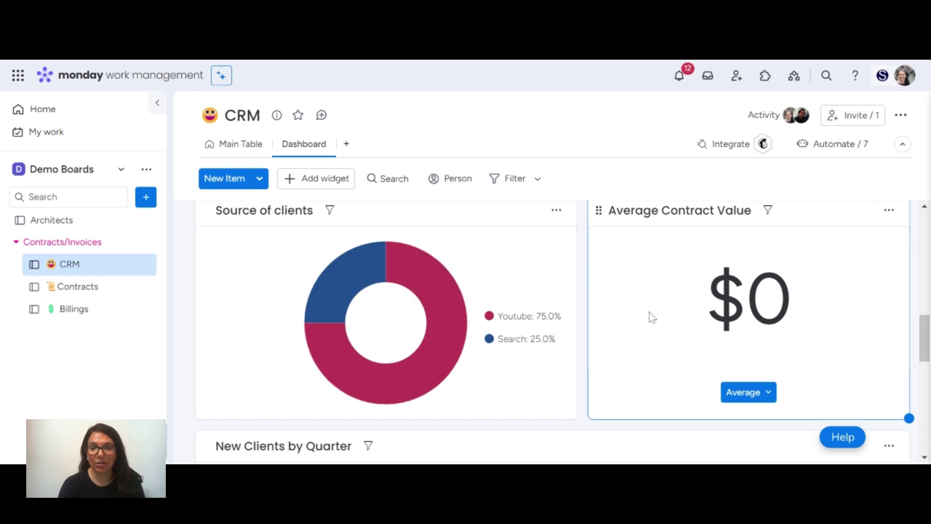
pyautogui.scroll(-4, 645, 316)
pyautogui.scroll(9, 613, 323)
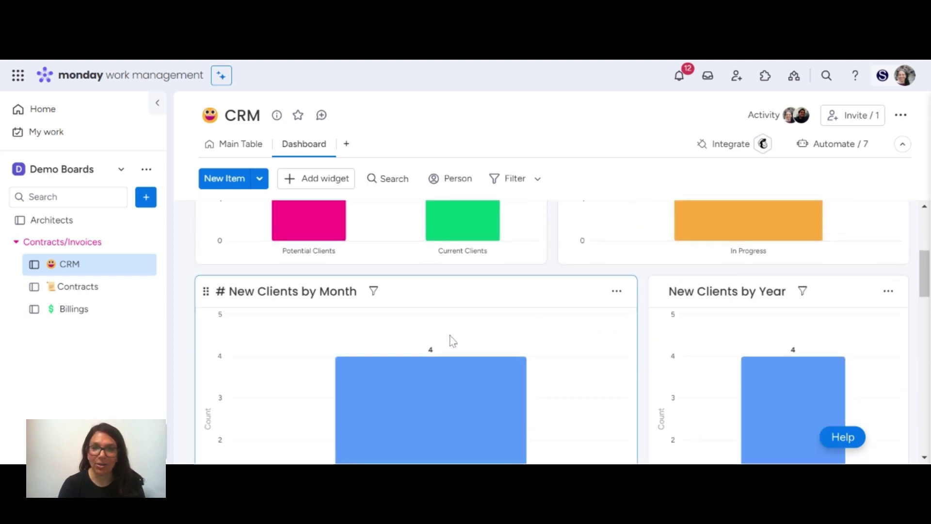
pyautogui.scroll(3, 451, 339)
pyautogui.scroll(-3, 449, 339)
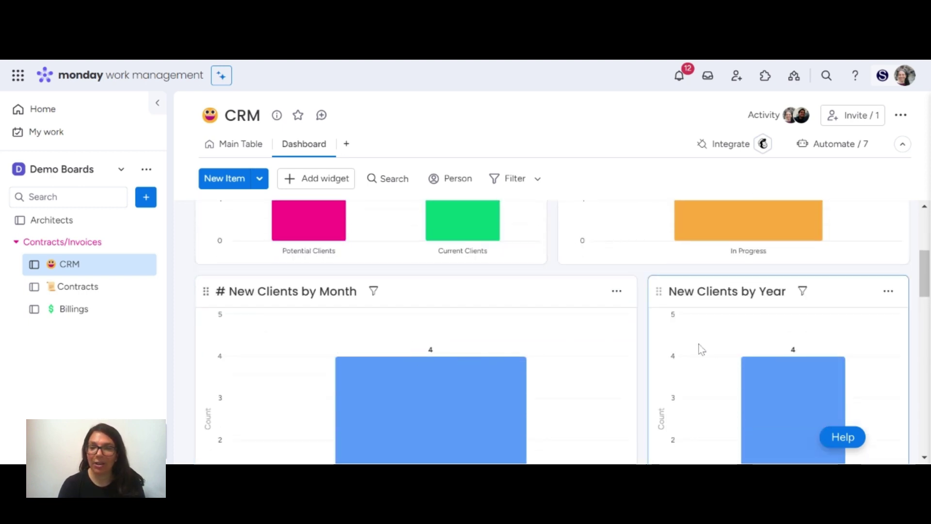
# - Look over the new client widgets by month, year and quarter on the CRM dashboard, and switch to the Contracts board
pyautogui.scroll(-10, 700, 349)
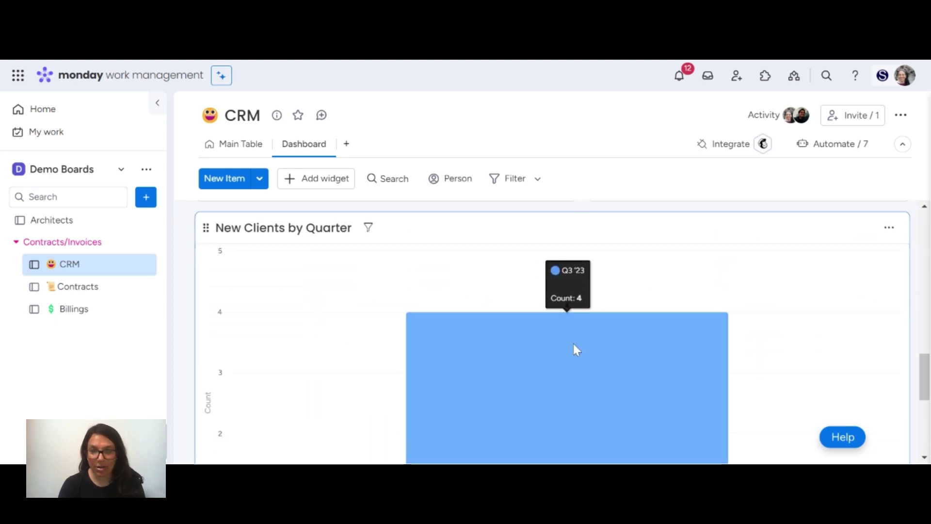
pyautogui.scroll(12, 574, 348)
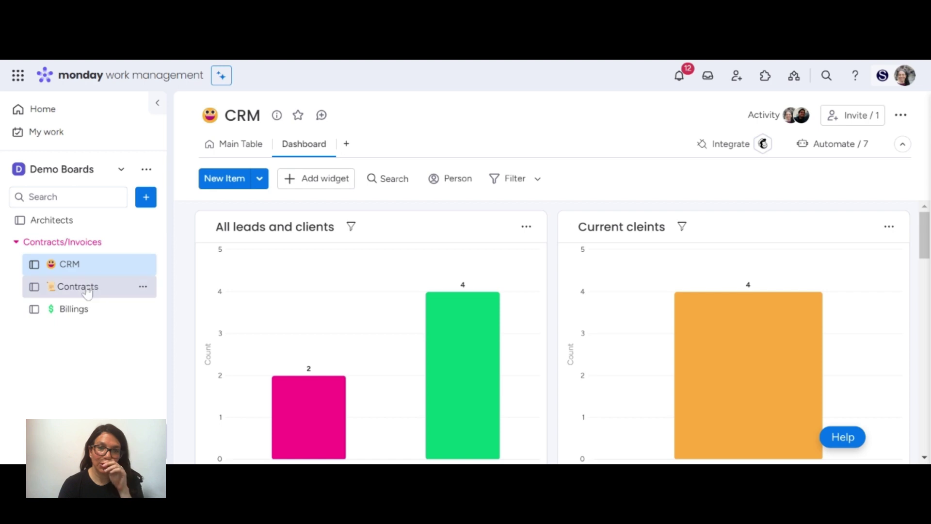
pyautogui.click(87, 289)
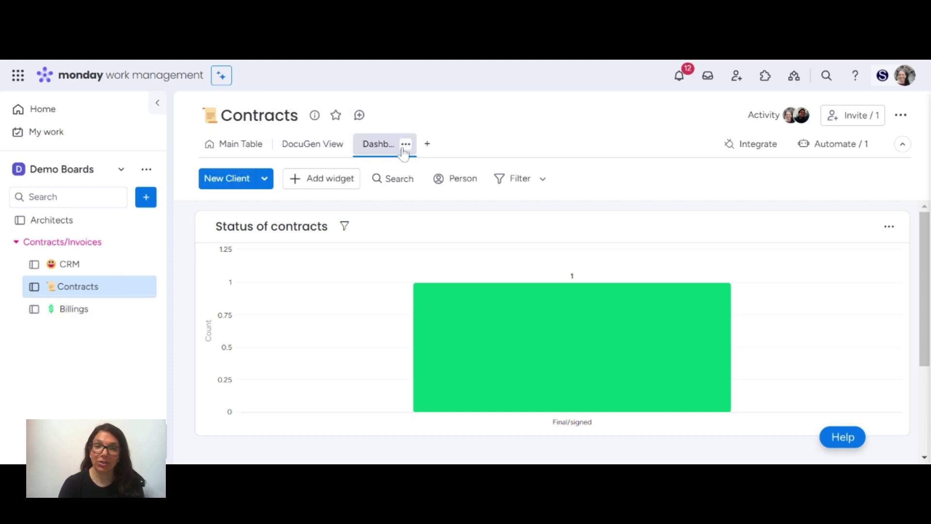
# - Search the Views Center's apps for "doc" to locate the DocuGen View, and close the center without adding a view
pyautogui.click(428, 147)
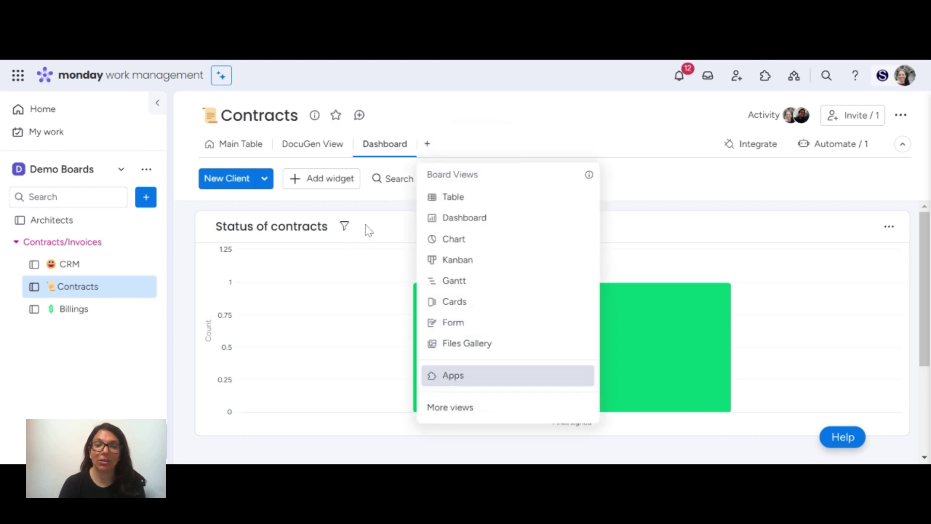
pyautogui.click(463, 376)
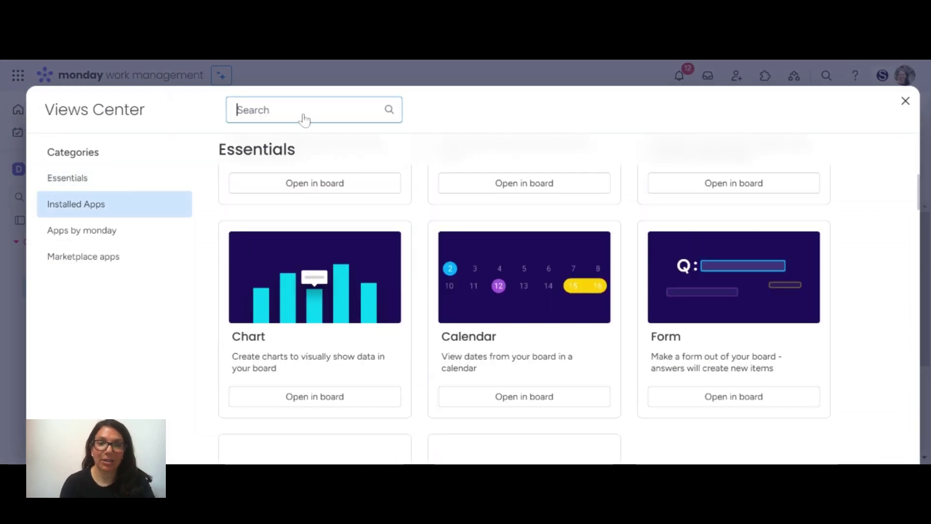
pyautogui.write('doc')
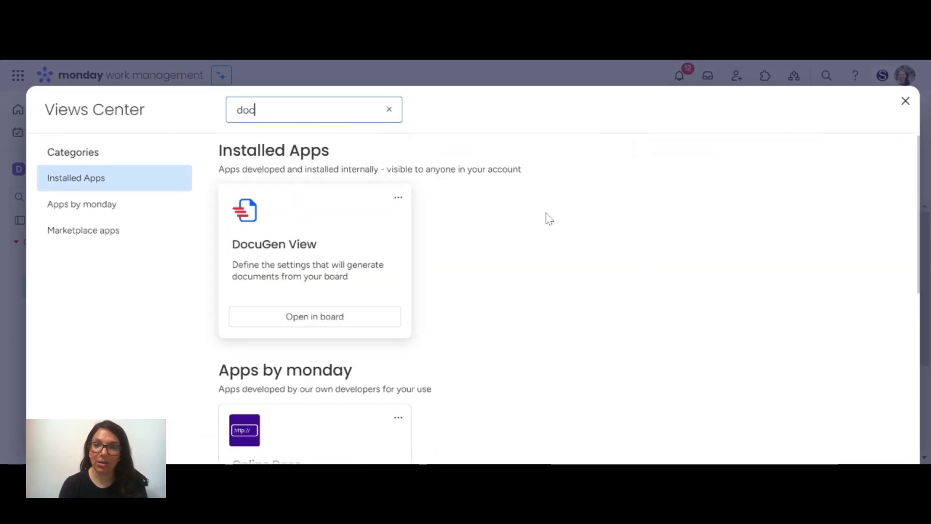
pyautogui.click(906, 101)
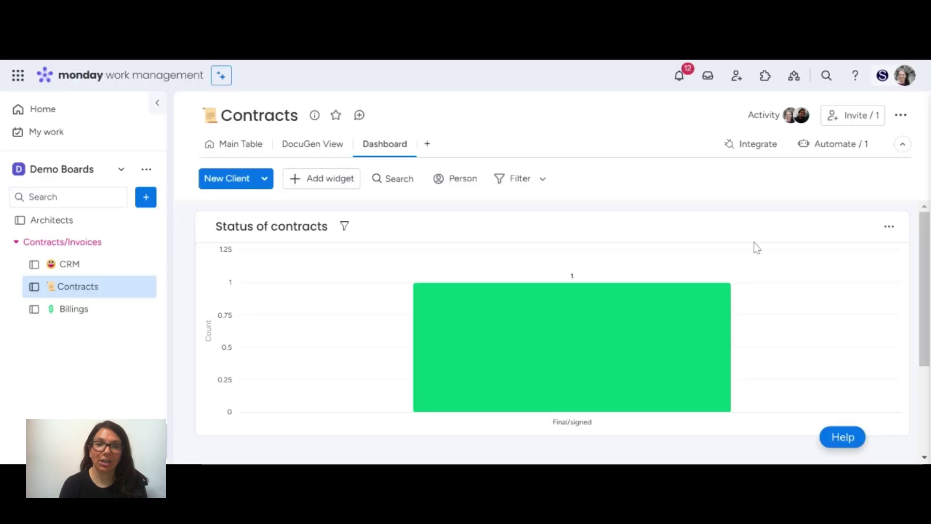
# - Review the document format and document delivery settings in the general options of the Contracts board's DocuGen View
pyautogui.click(310, 150)
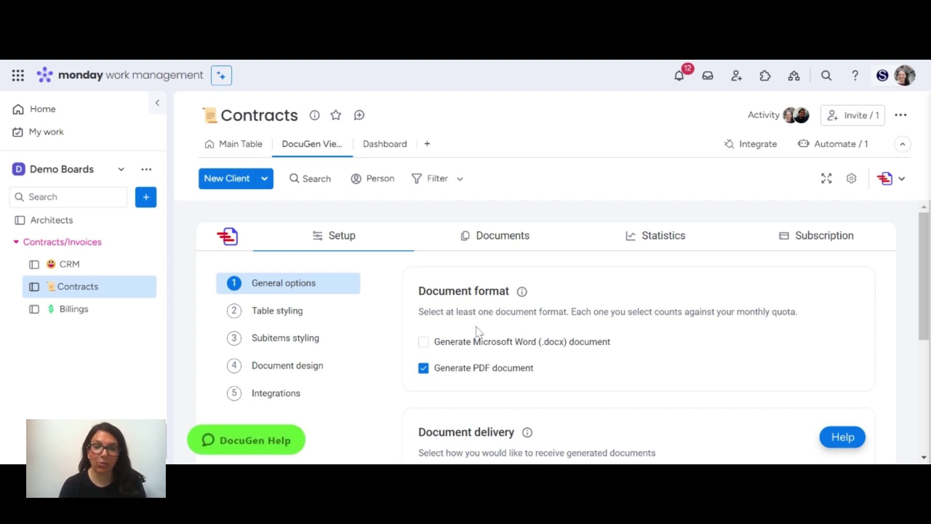
pyautogui.scroll(-5, 490, 374)
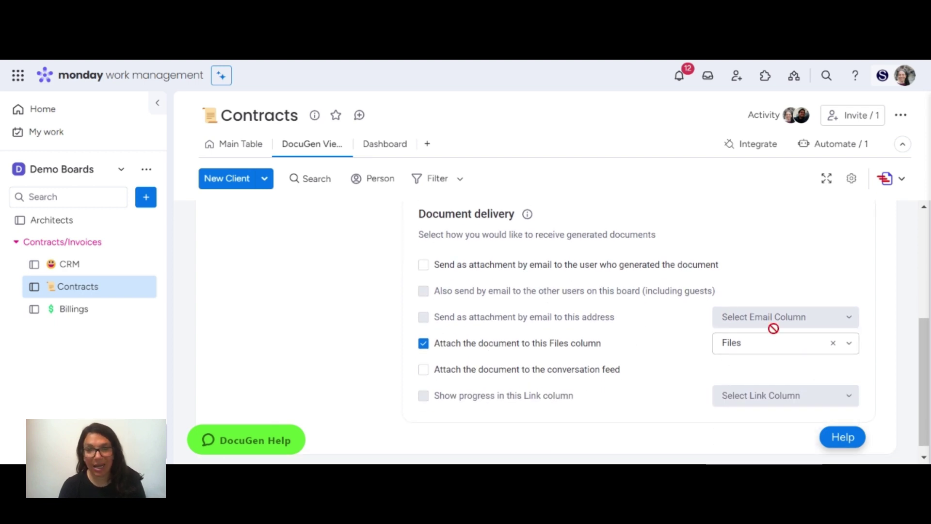
pyautogui.scroll(-1, 525, 297)
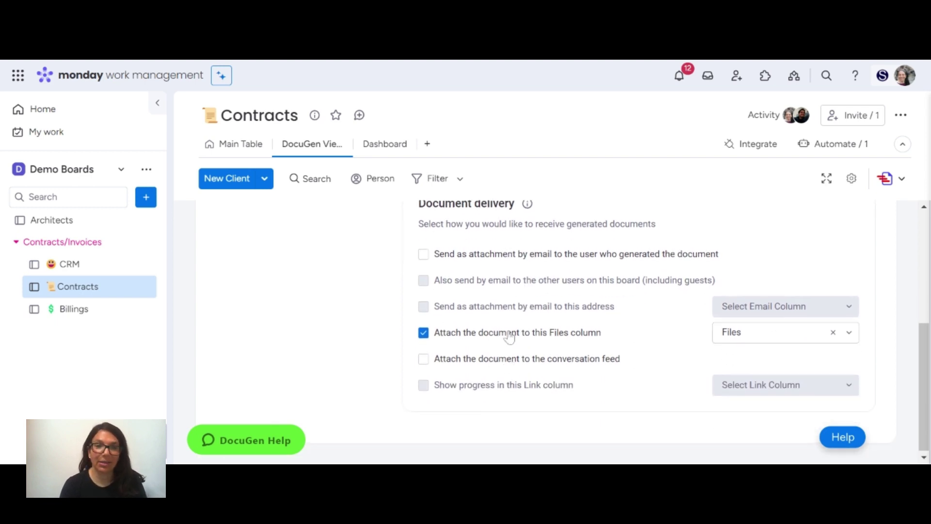
pyautogui.scroll(5, 508, 334)
# - Examine the Contracts DocuGen View's document design, from the placeholders and uploaded template to the naming of generated documents
pyautogui.click(310, 367)
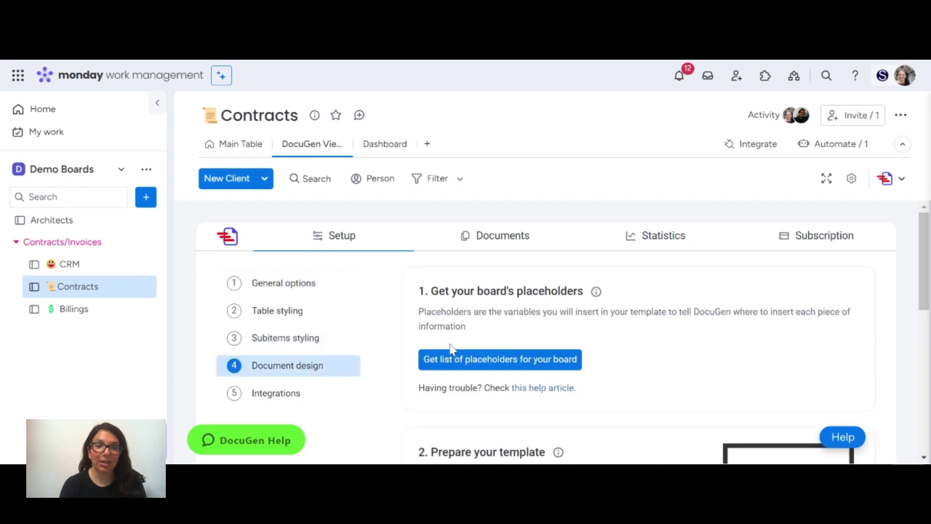
pyautogui.scroll(-3, 451, 354)
pyautogui.scroll(3, 537, 339)
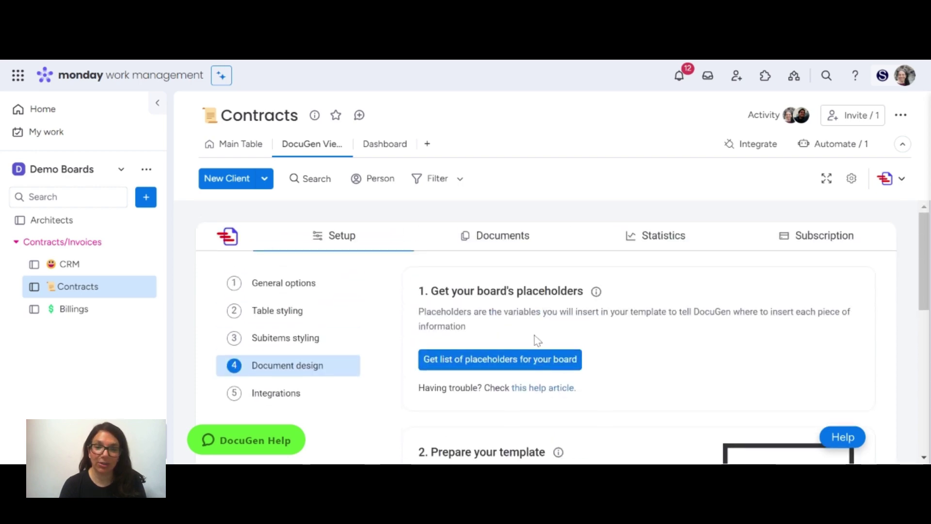
pyautogui.scroll(-6, 572, 378)
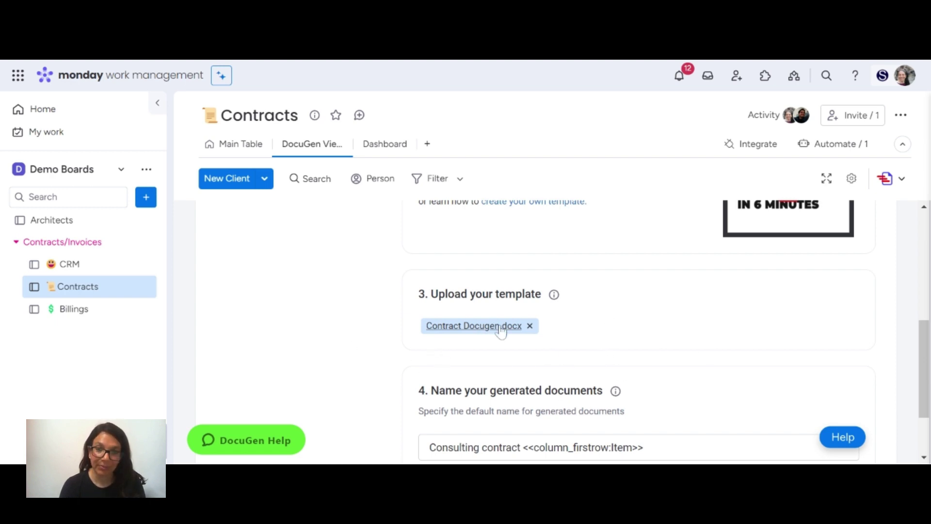
pyautogui.scroll(-2, 533, 335)
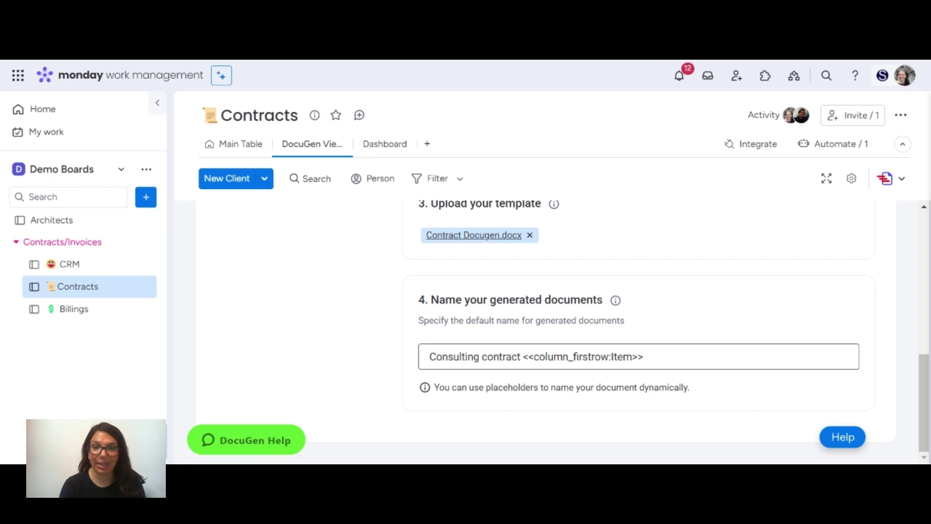
pyautogui.scroll(10, 582, 364)
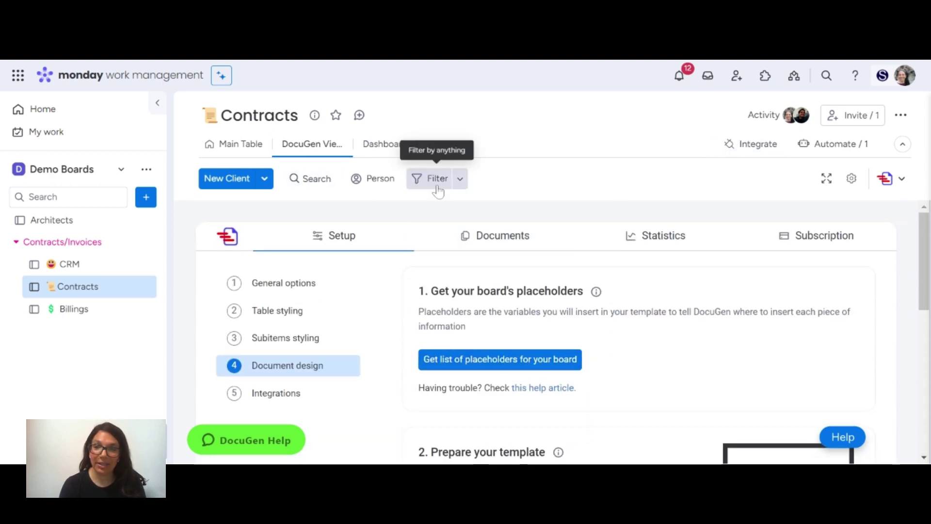
# - Read the Contracts board's active DocuGen integration and Contract Date automation, and return to the board's dashboard
pyautogui.click(742, 145)
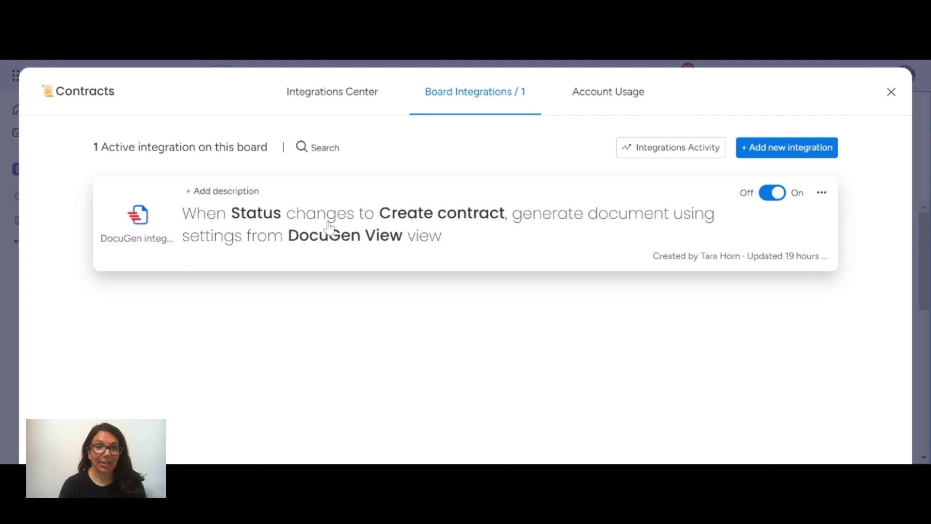
pyautogui.click(892, 95)
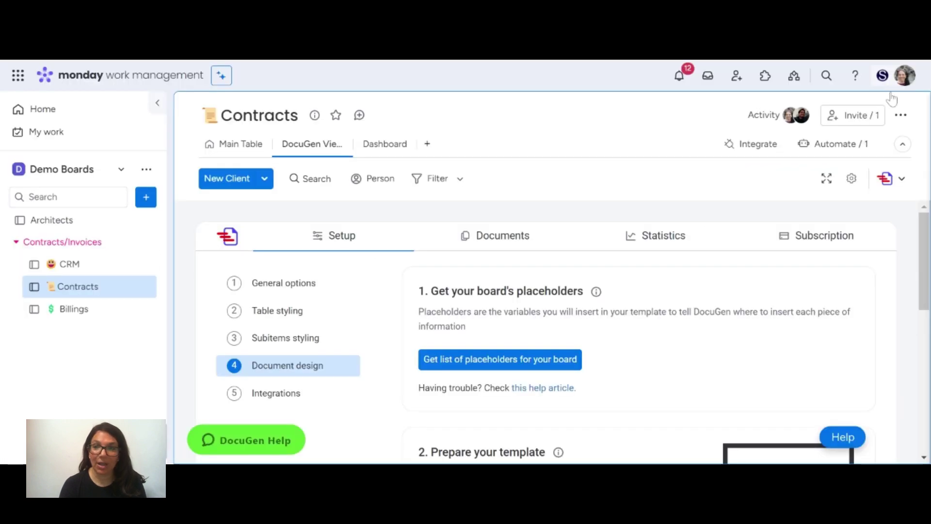
pyautogui.click(825, 152)
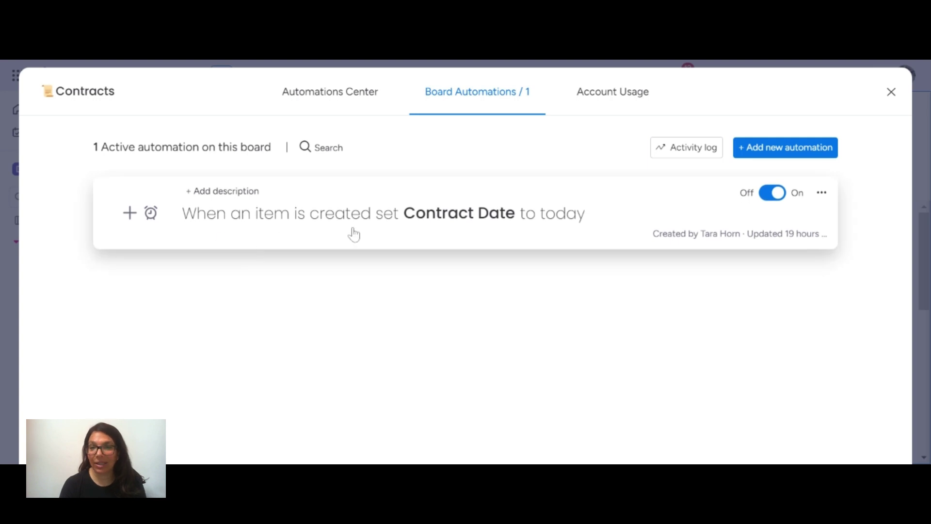
pyautogui.click(891, 93)
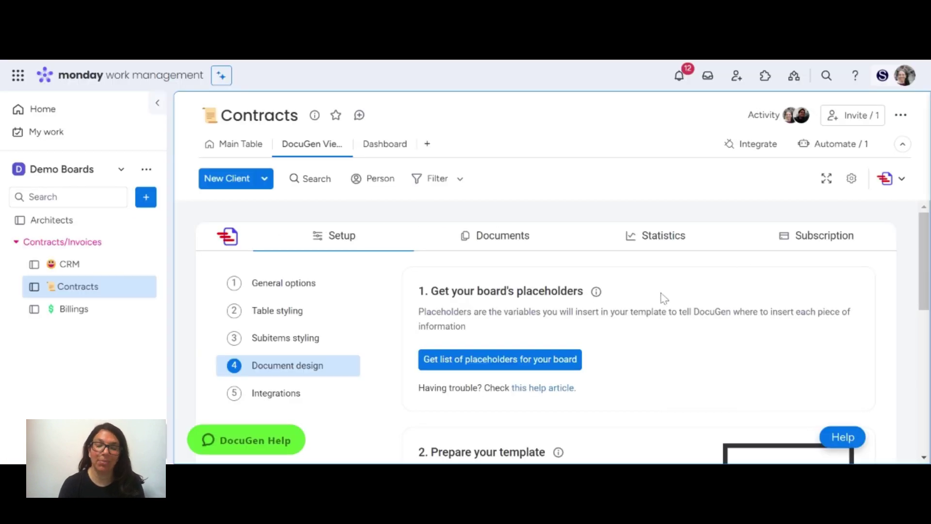
pyautogui.click(377, 145)
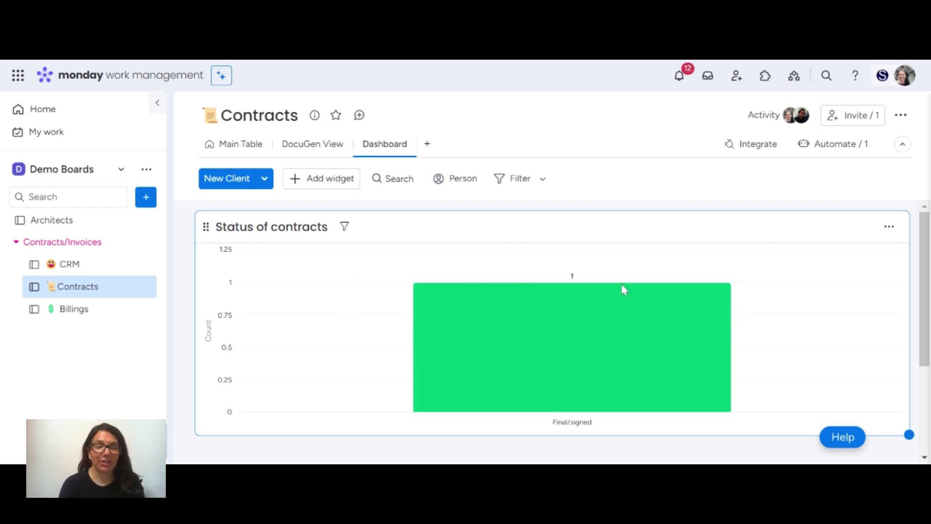
pyautogui.moveTo(623, 287)
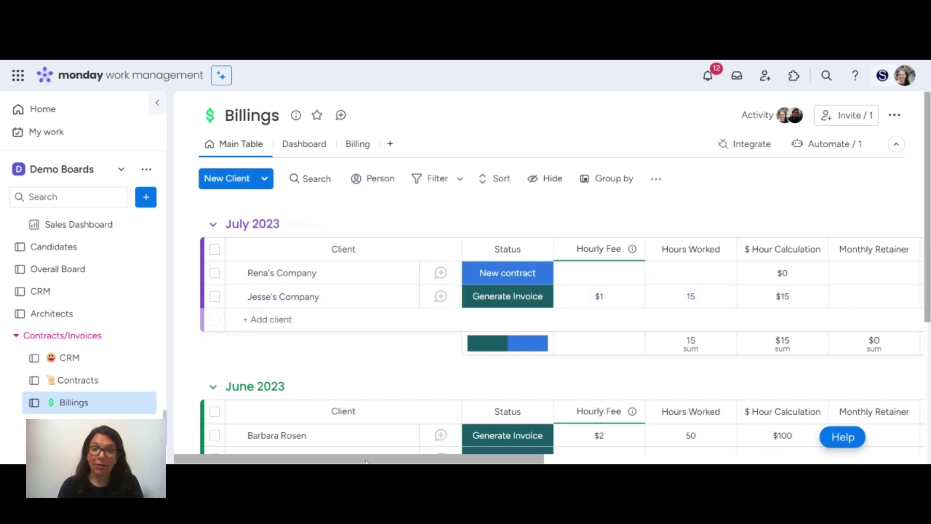
# - Survey the Billings table's columns from Status and Hourly Fee through Invoice to the linked CRM details
pyautogui.moveTo(370, 461); pyautogui.dragTo(397, 456)
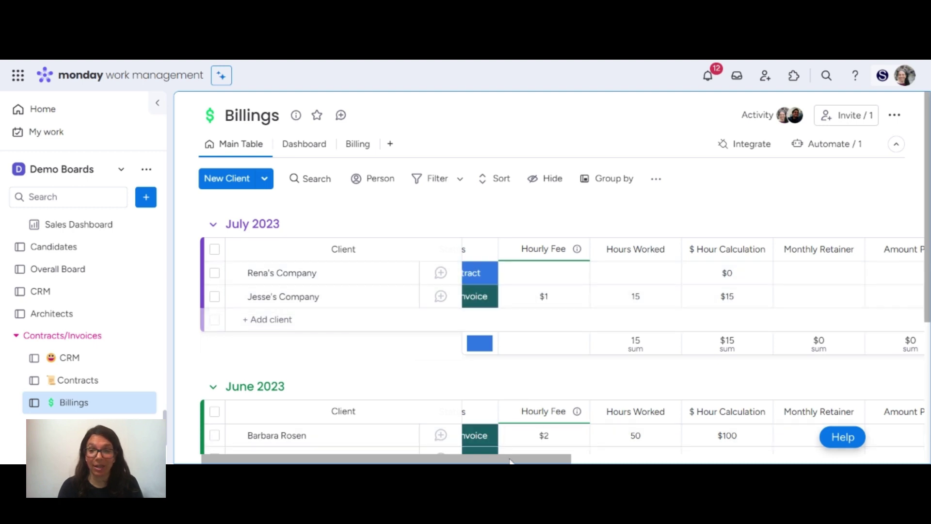
pyautogui.moveTo(539, 459); pyautogui.dragTo(813, 458)
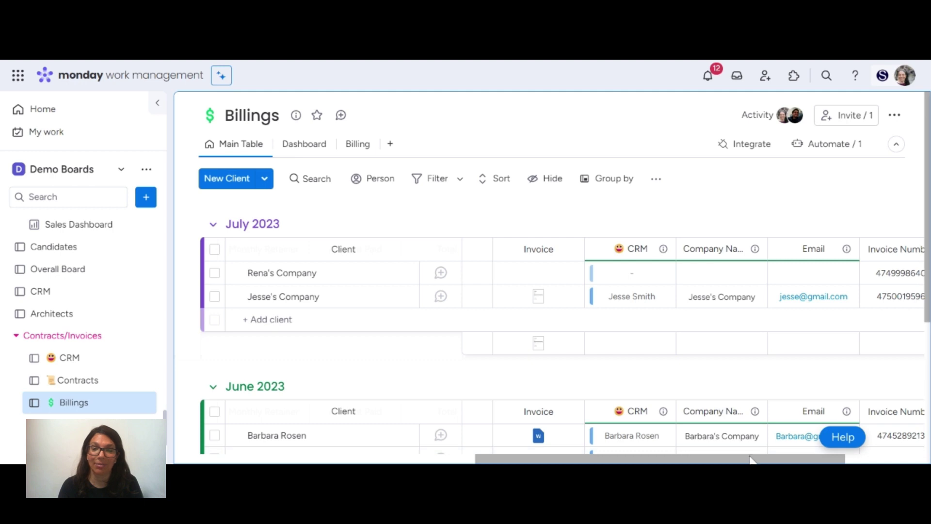
pyautogui.moveTo(748, 458); pyautogui.dragTo(446, 458)
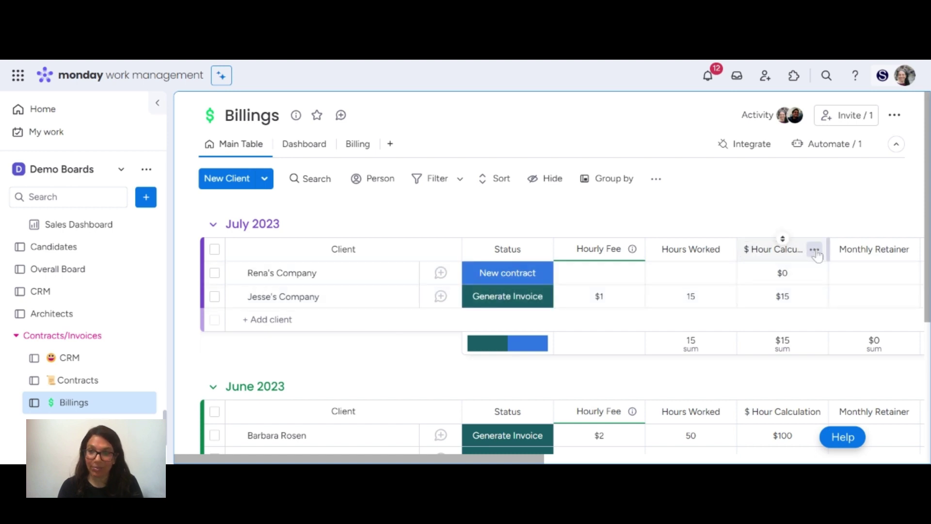
# - Inspect the formula behind the Billings board's $ Hour Calculation column and close the formula editor
pyautogui.click(815, 249)
pyautogui.moveTo(815, 257)
pyautogui.click(620, 245)
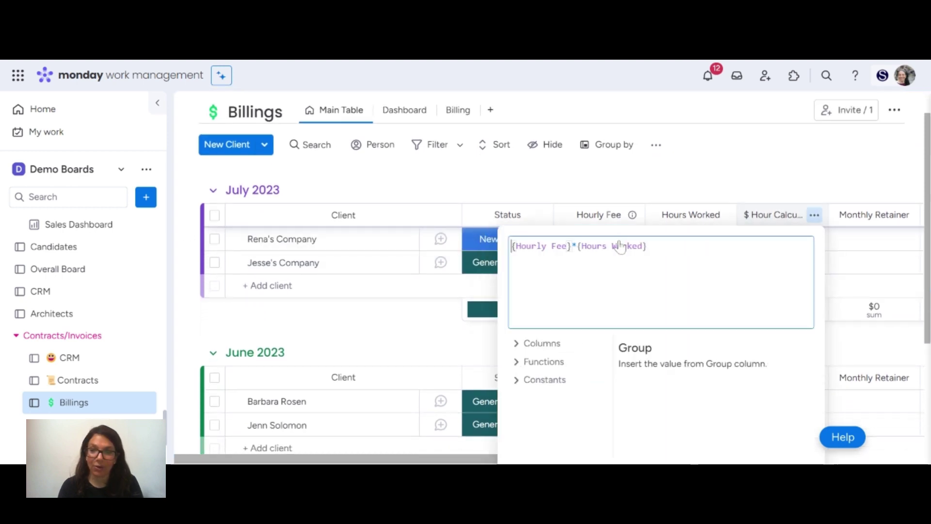
pyautogui.click(761, 181)
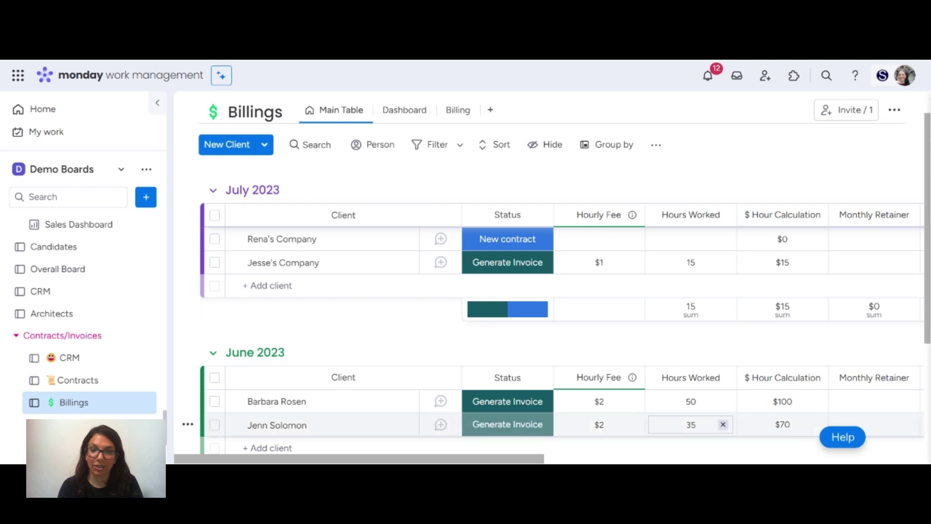
# - Review the Billings columns from Monthly Retainer, Amount Paid and Total through Invoice and CRM to Invoice Number and Date
pyautogui.moveTo(544, 461); pyautogui.dragTo(663, 460)
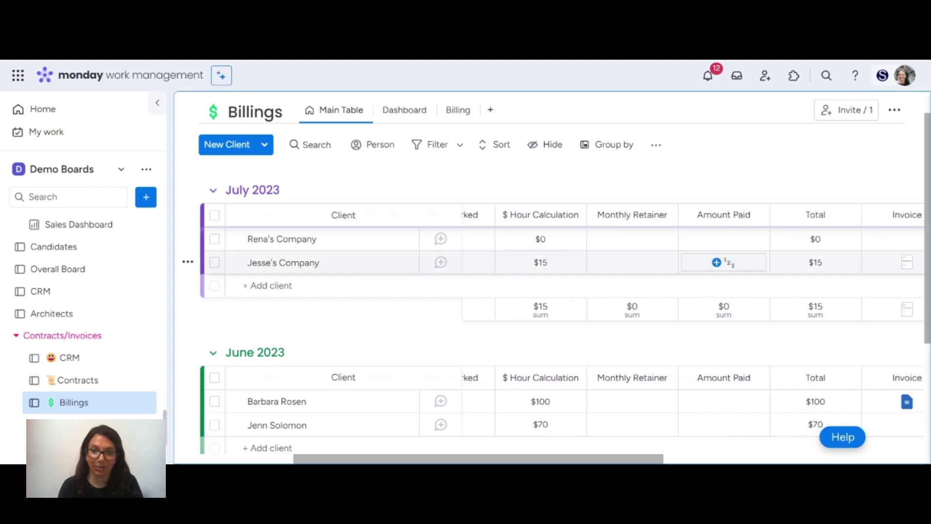
pyautogui.scroll(2, 813, 339)
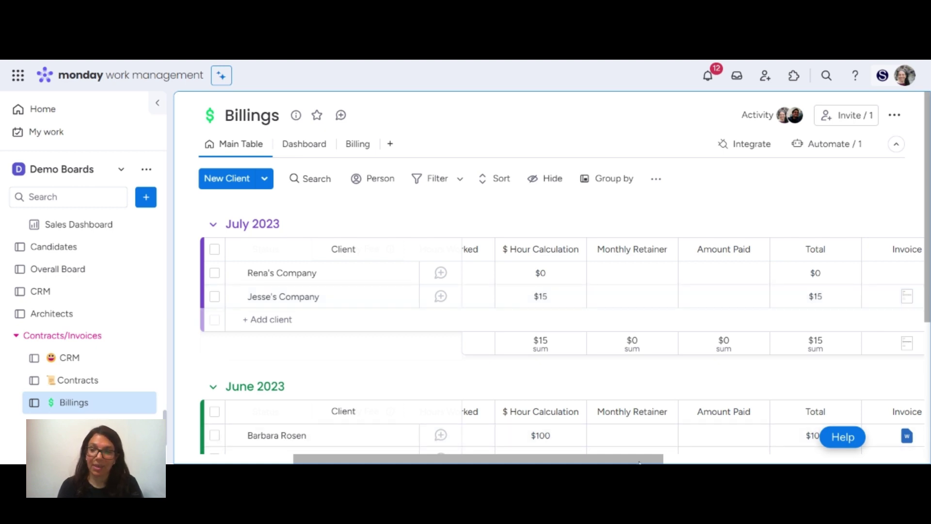
pyautogui.moveTo(646, 460); pyautogui.dragTo(774, 461)
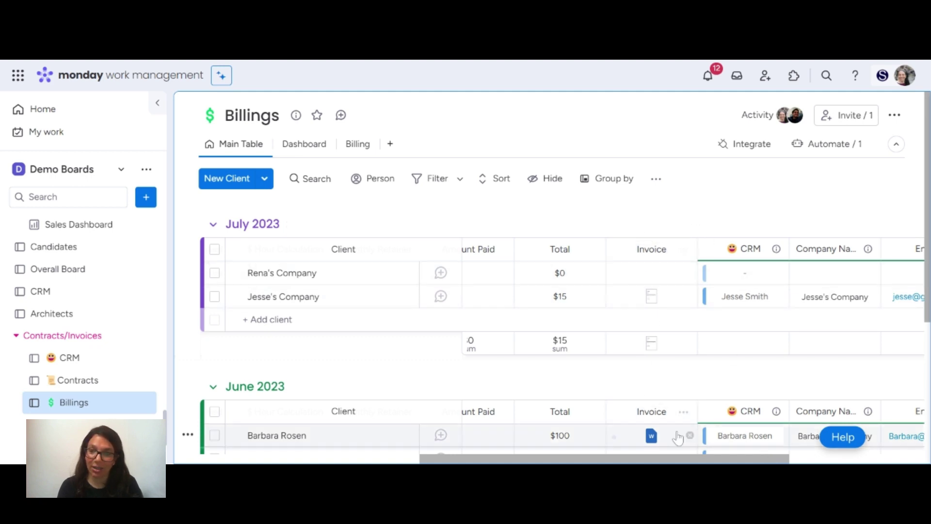
pyautogui.moveTo(691, 459); pyautogui.dragTo(832, 456)
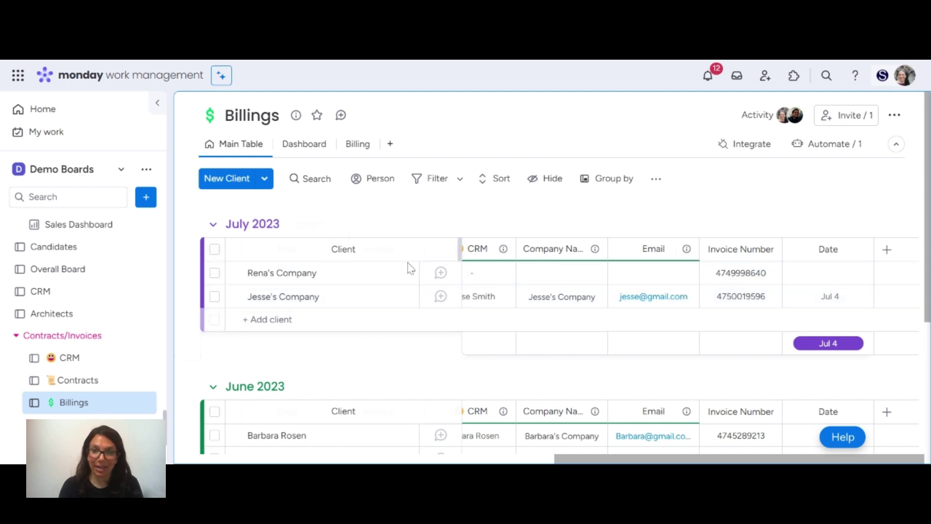
# - Review the document format and delivery settings in the general options of the Billings board's Billing view
pyautogui.click(349, 145)
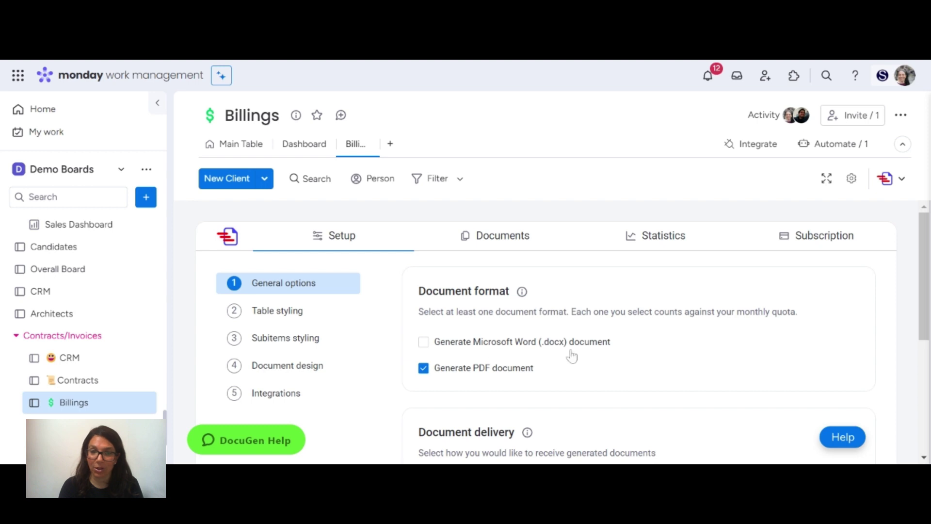
pyautogui.scroll(-5, 589, 370)
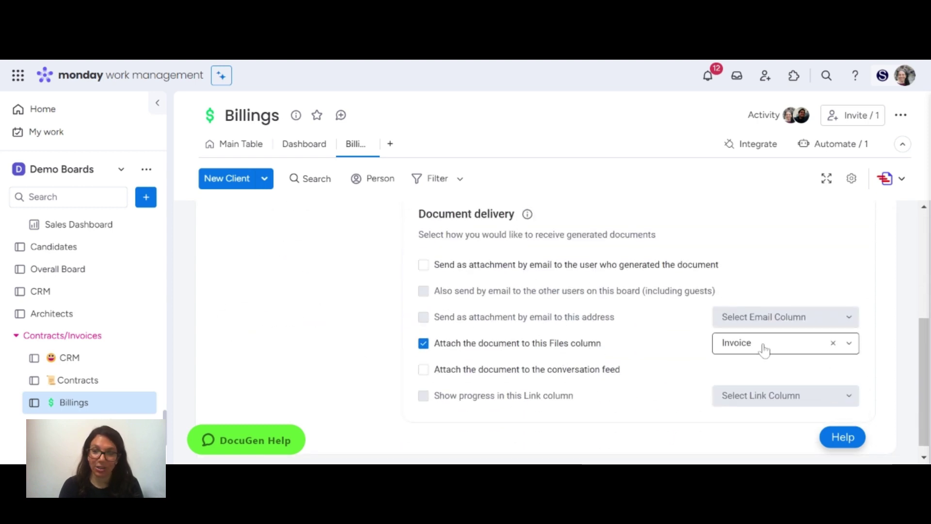
pyautogui.scroll(-1, 600, 359)
pyautogui.scroll(5, 592, 358)
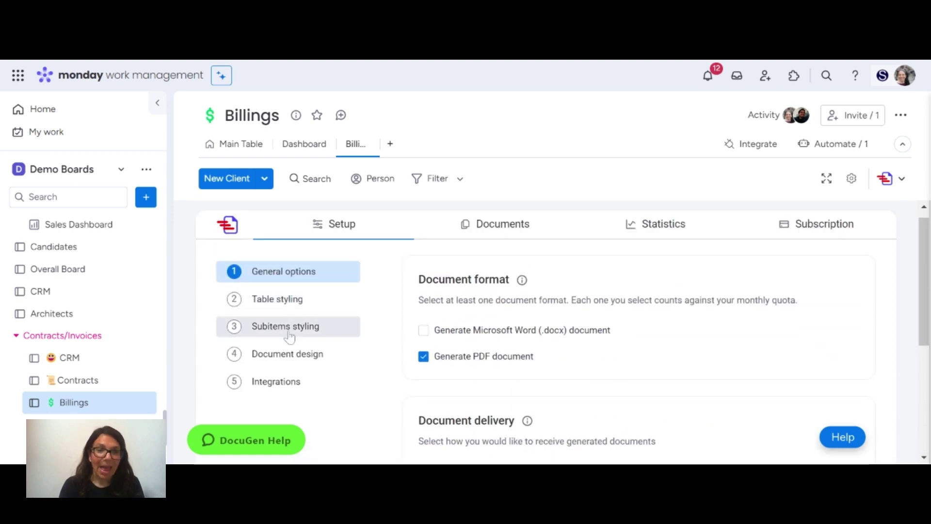
# - Review the document design settings of the Billing view, from board placeholders and template preparation to the uploaded template and generated document name
pyautogui.click(286, 354)
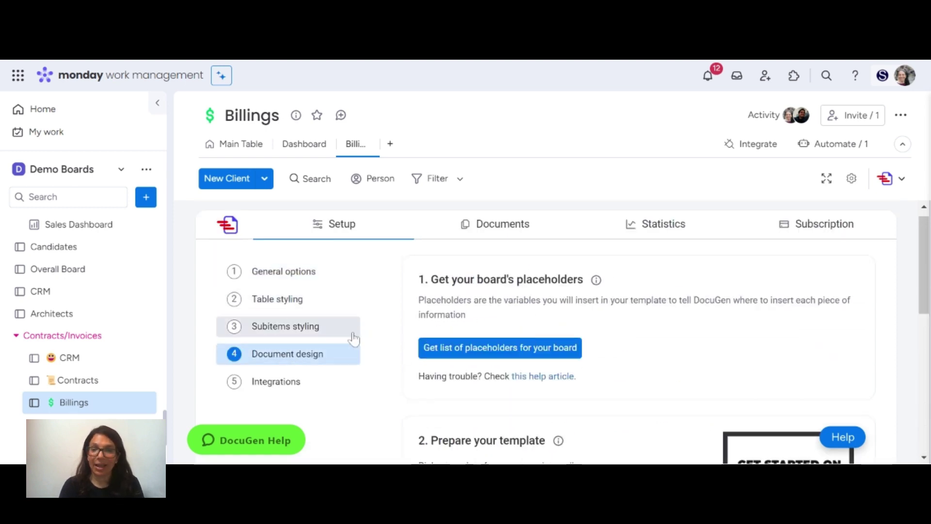
pyautogui.scroll(-3, 657, 349)
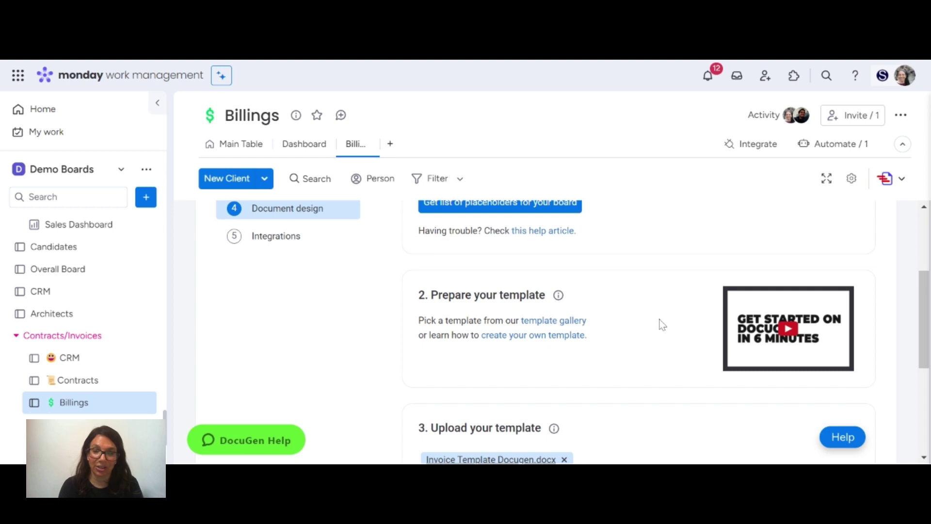
pyautogui.scroll(-3, 654, 323)
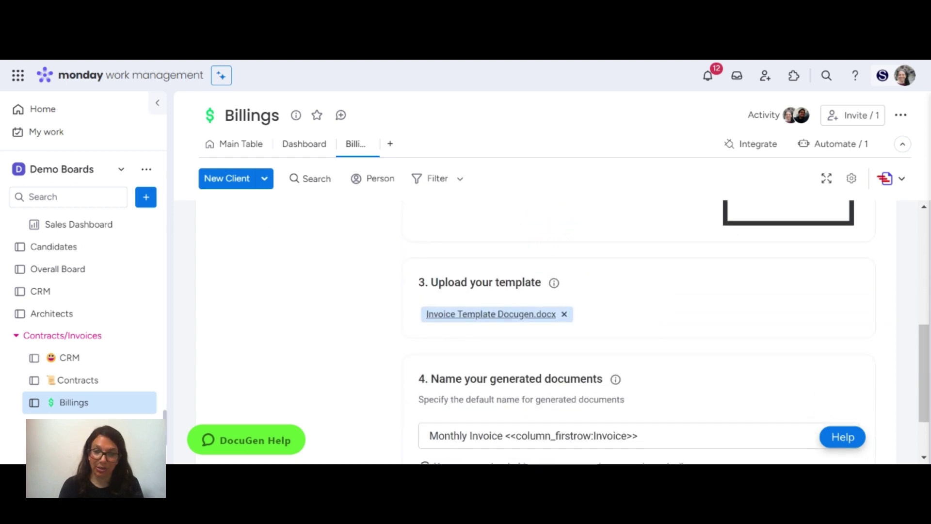
pyautogui.scroll(-2, 603, 349)
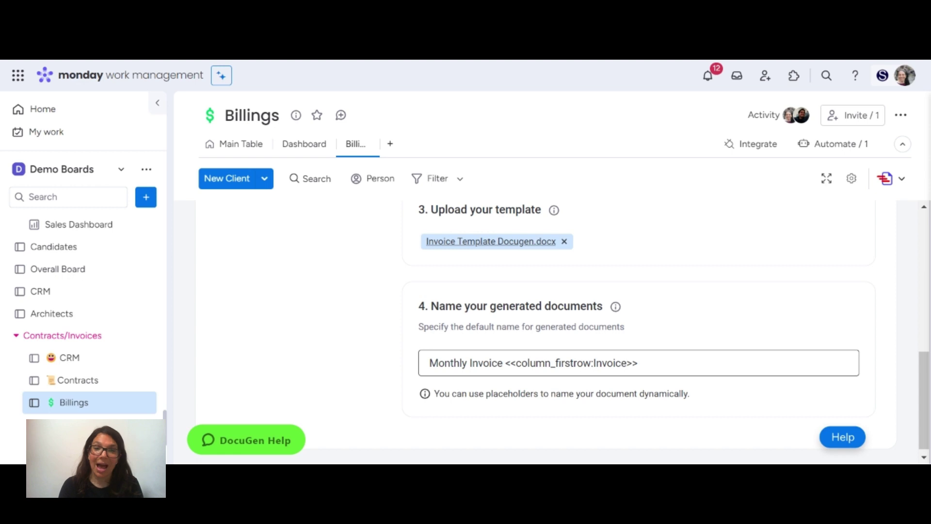
pyautogui.scroll(10, 548, 330)
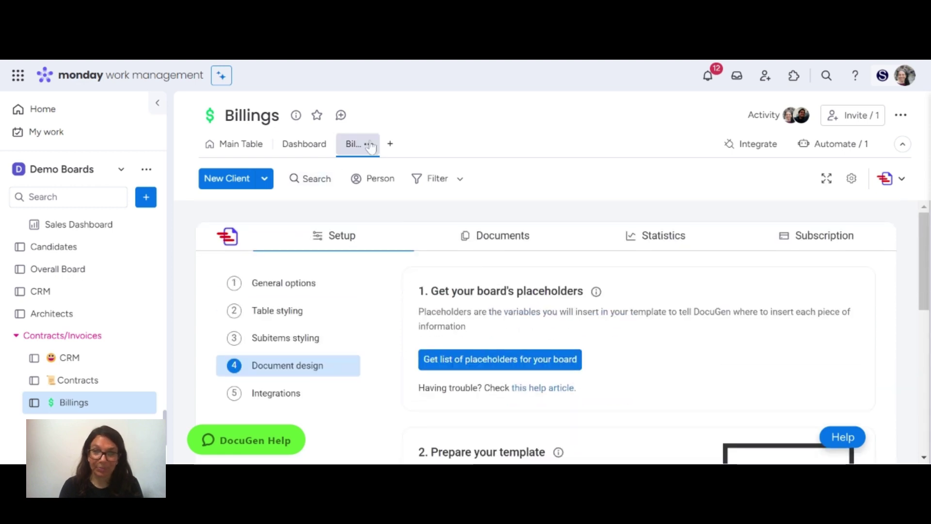
# - Look over the Billings dashboard's Monthly Revenue chart together with its Total Revenue and Hours widgets
pyautogui.click(298, 148)
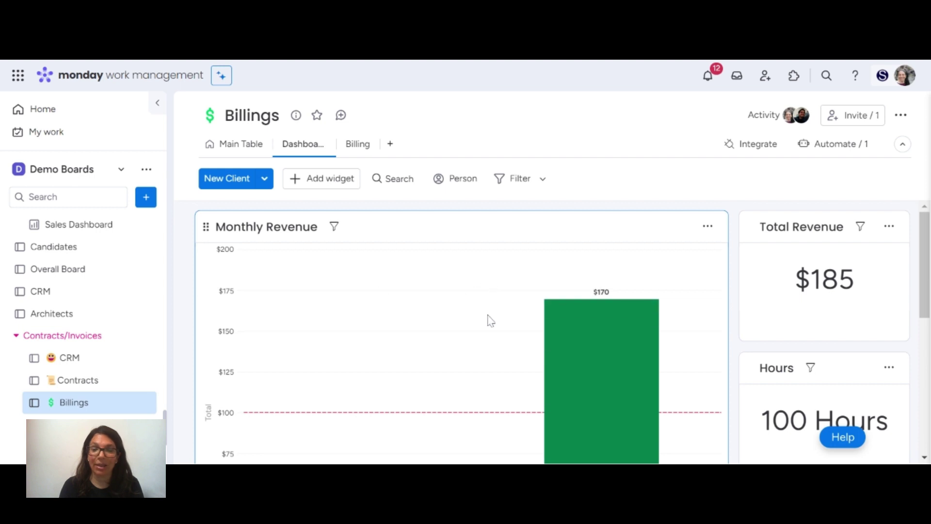
pyautogui.scroll(-5, 488, 340)
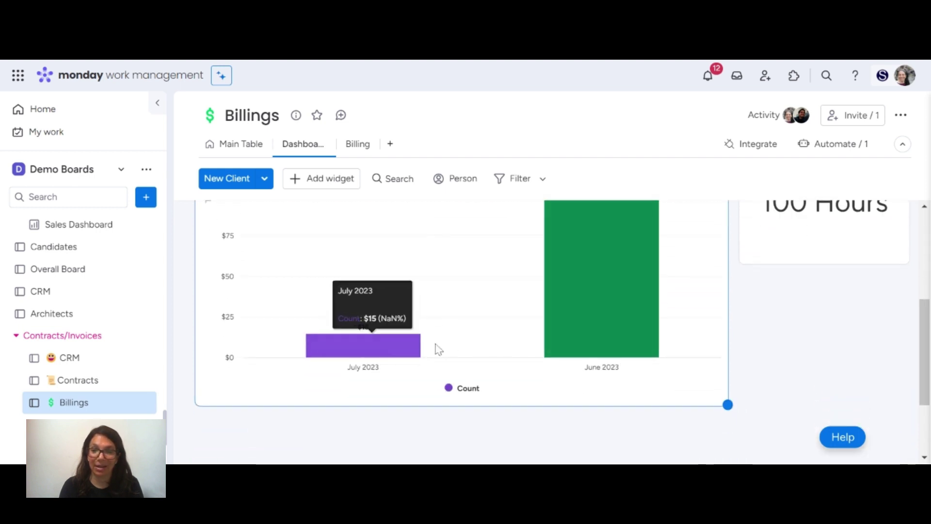
pyautogui.scroll(5, 609, 334)
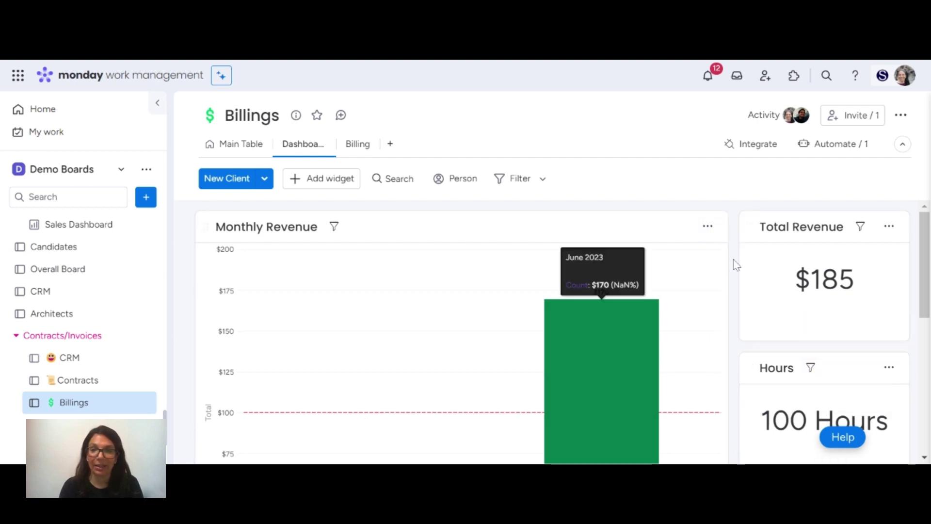
# - Set the Monthly Revenue chart's benchmark line to 200 in the widget settings and return to the dashboard
pyautogui.click(708, 227)
pyautogui.click(676, 281)
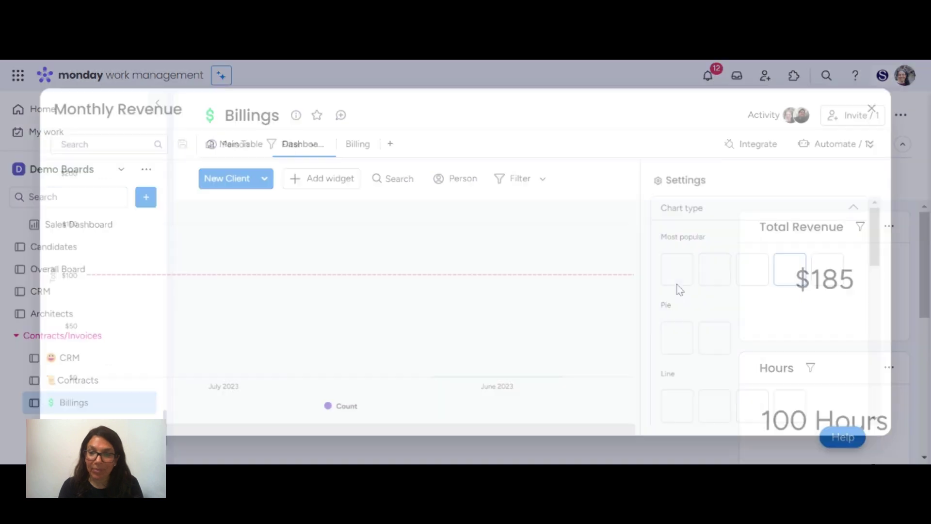
pyautogui.scroll(-6, 781, 318)
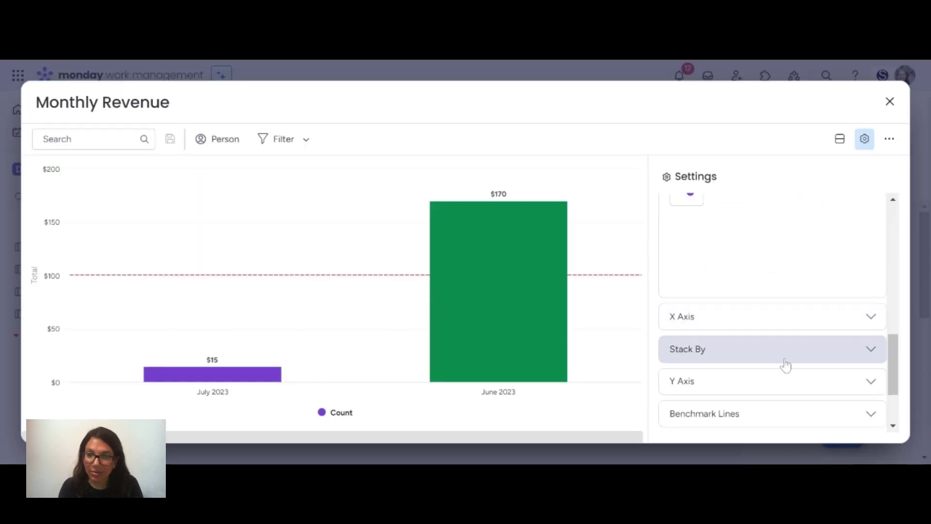
pyautogui.scroll(-2, 781, 368)
pyautogui.click(789, 326)
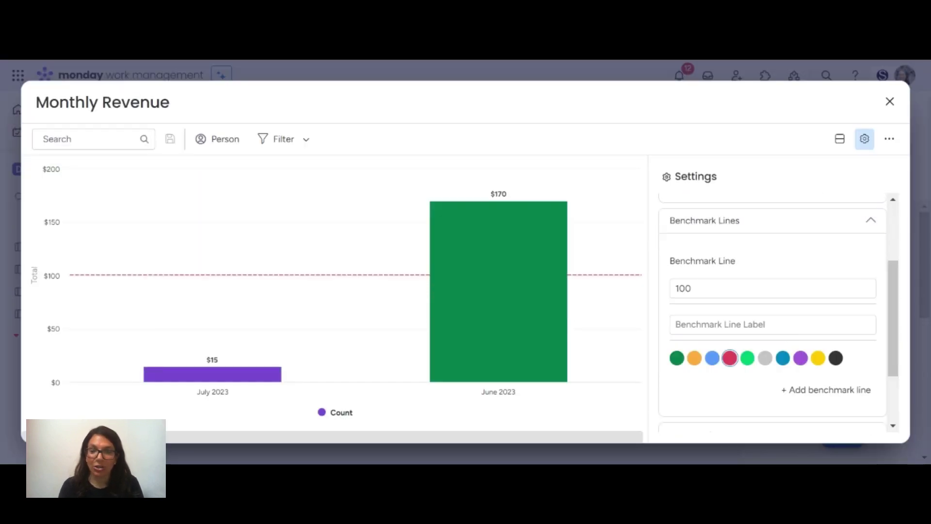
pyautogui.click(691, 288)
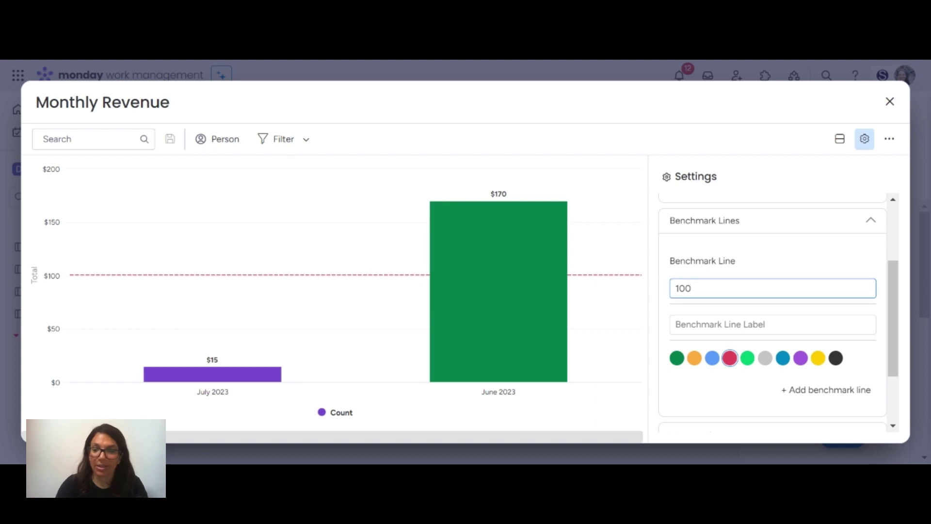
pyautogui.press('BackSpace')
pyautogui.press('BackSpace')
pyautogui.press('BackSpace')
pyautogui.write('200')
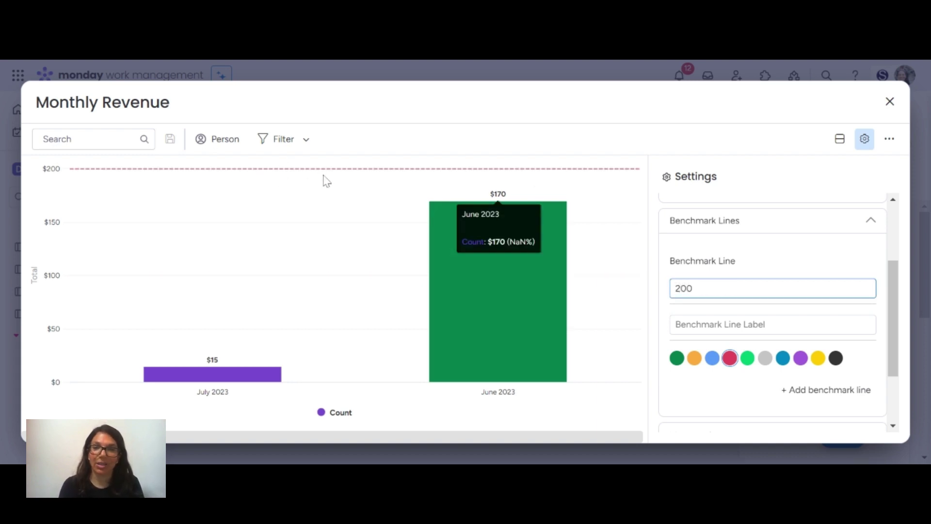
pyautogui.click(890, 101)
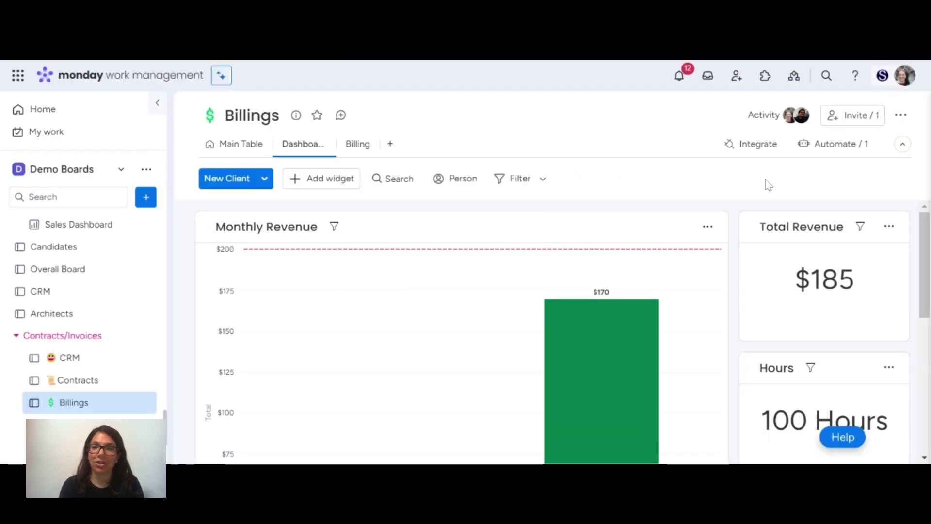
# - Review the Billings board's active automation and its DocuGen integration, closing each overview after reading it
pyautogui.click(825, 146)
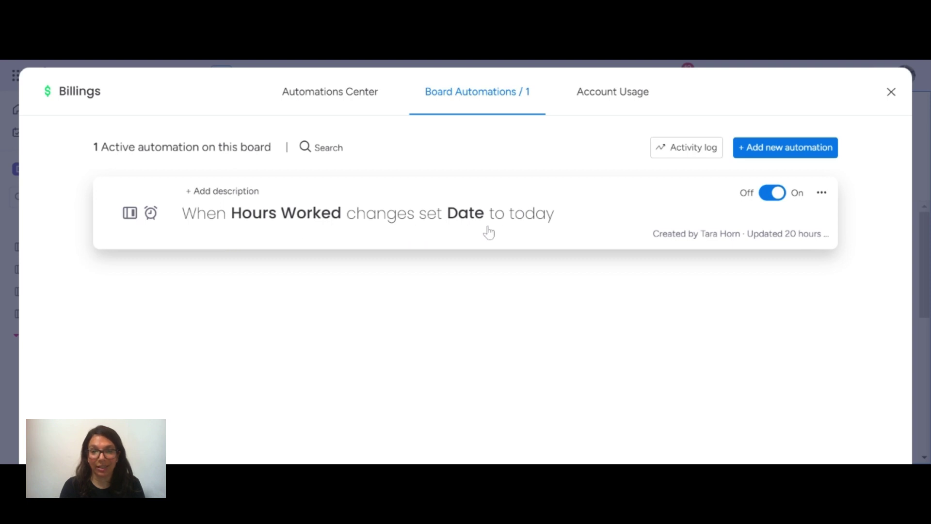
pyautogui.click(892, 93)
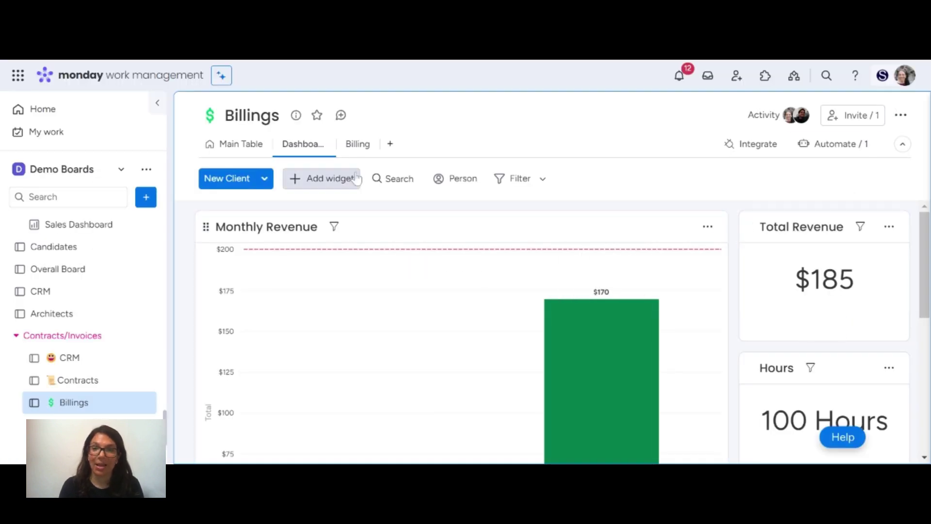
pyautogui.click(741, 151)
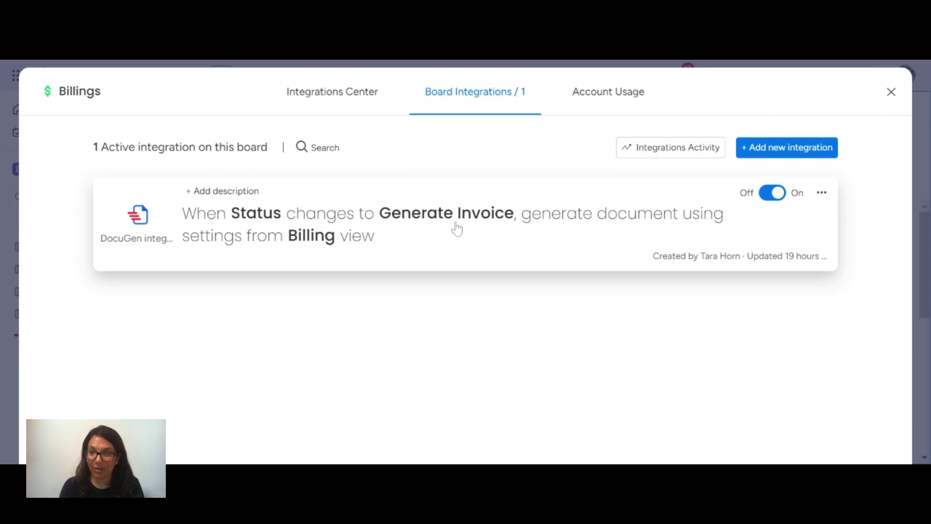
pyautogui.click(891, 93)
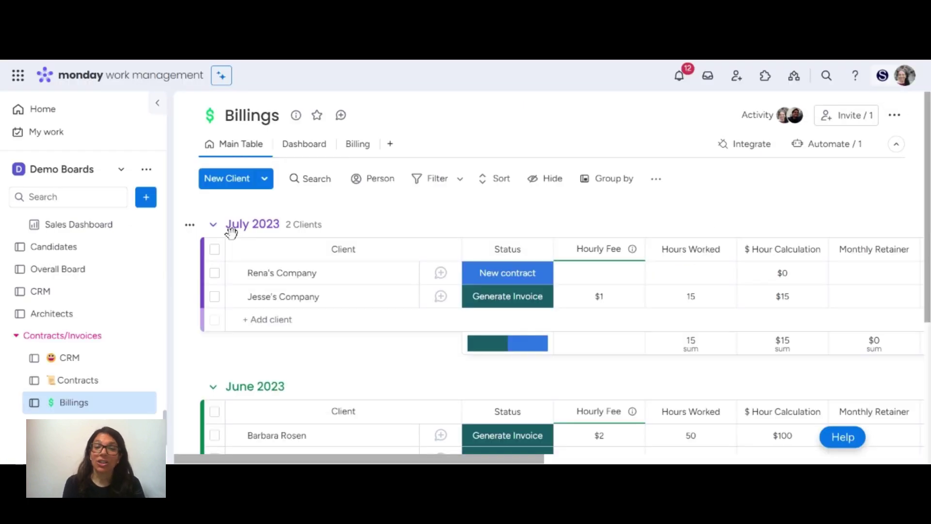